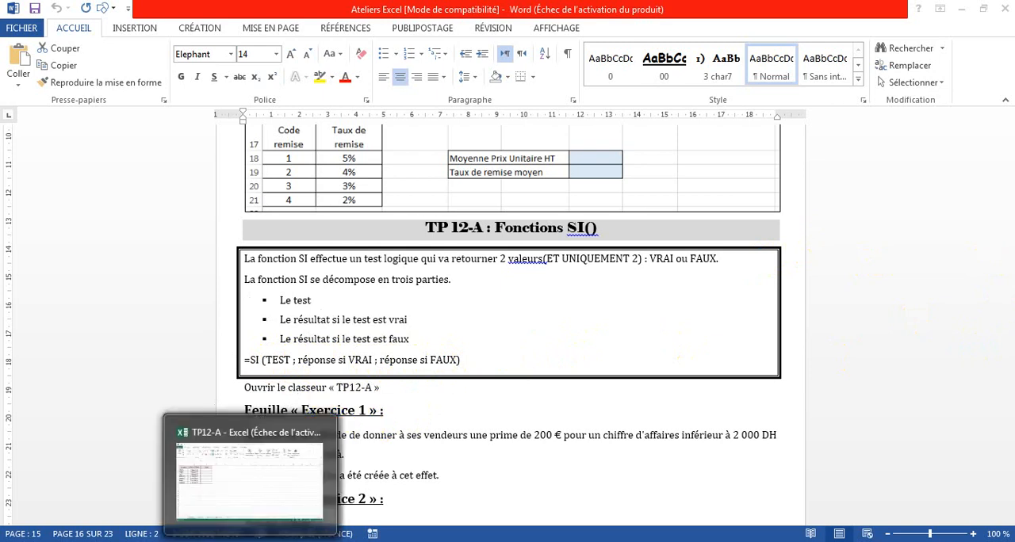
- Switch to the TP12-A workbook in Excel and review the Vendeur and Prime headers on the Exercice 1 sheet
{"action": "left_click", "coordinate": [176, 422]}
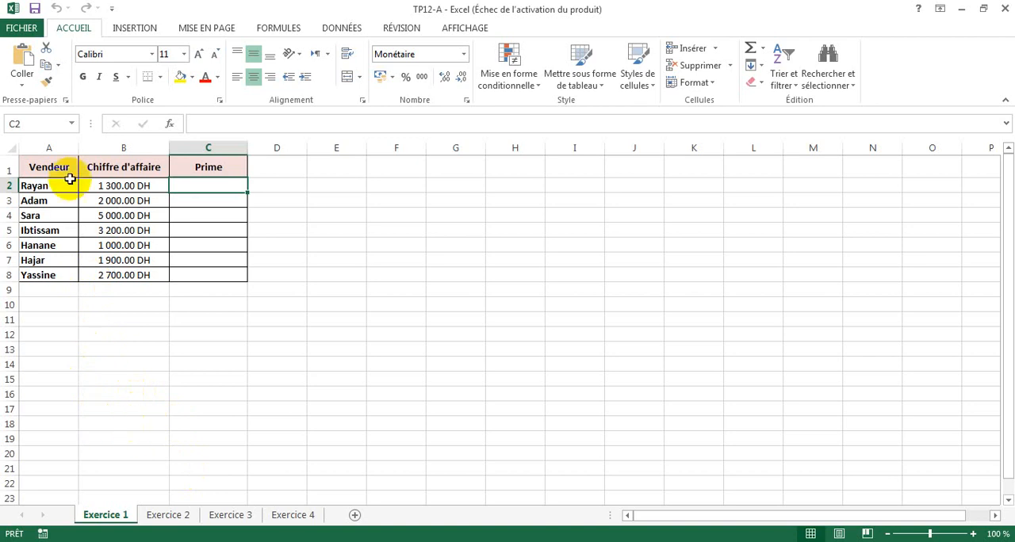
{"action": "left_click", "coordinate": [42, 168]}
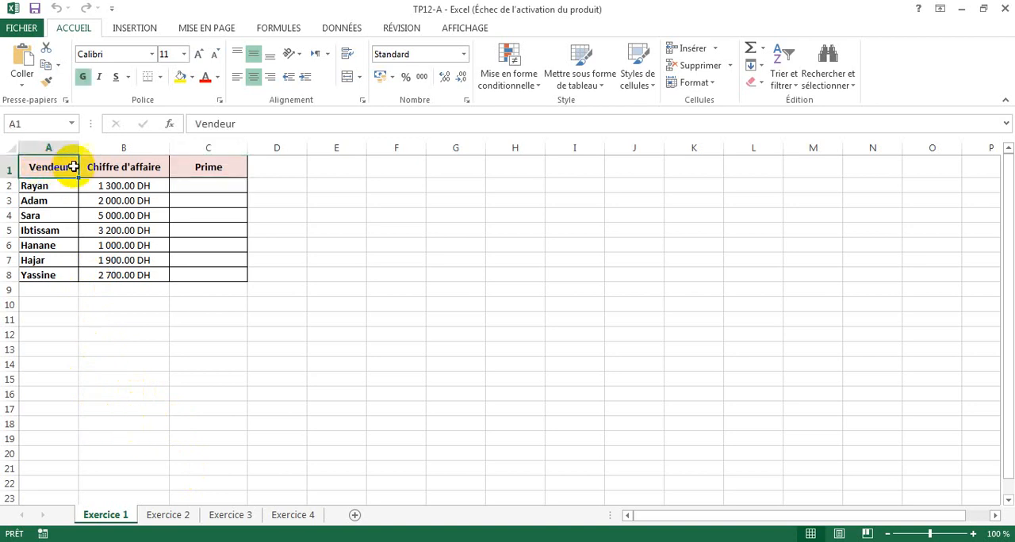
{"action": "left_click", "coordinate": [183, 165]}
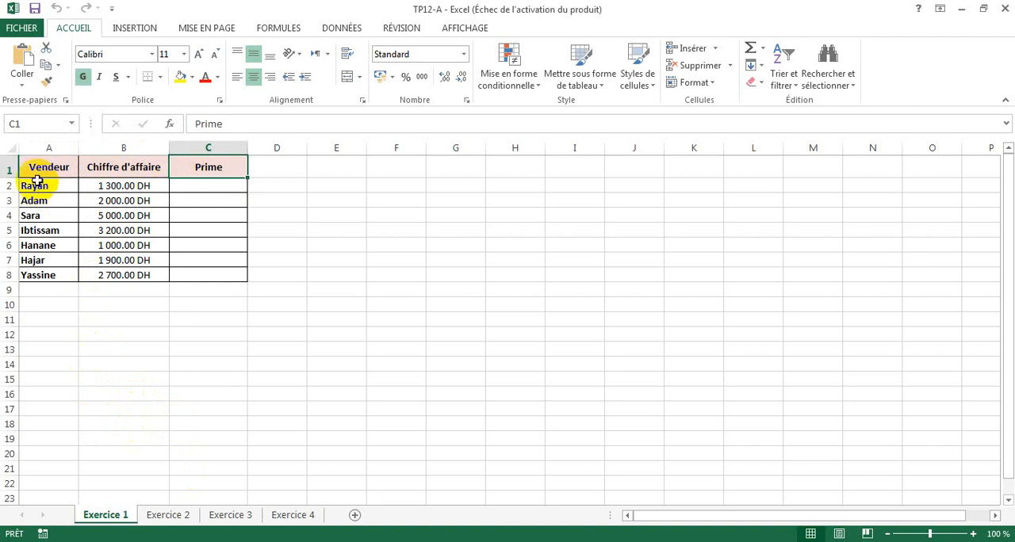
- Search for the SI function and insert it in cell C2, the first cell under Prime
{"action": "left_click", "coordinate": [195, 184]}
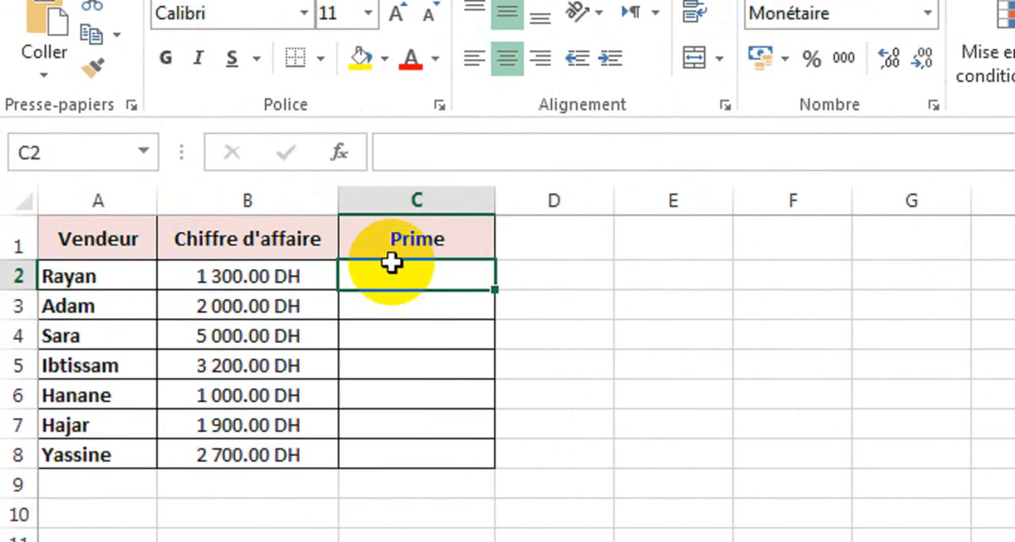
{"action": "left_click", "coordinate": [340, 154]}
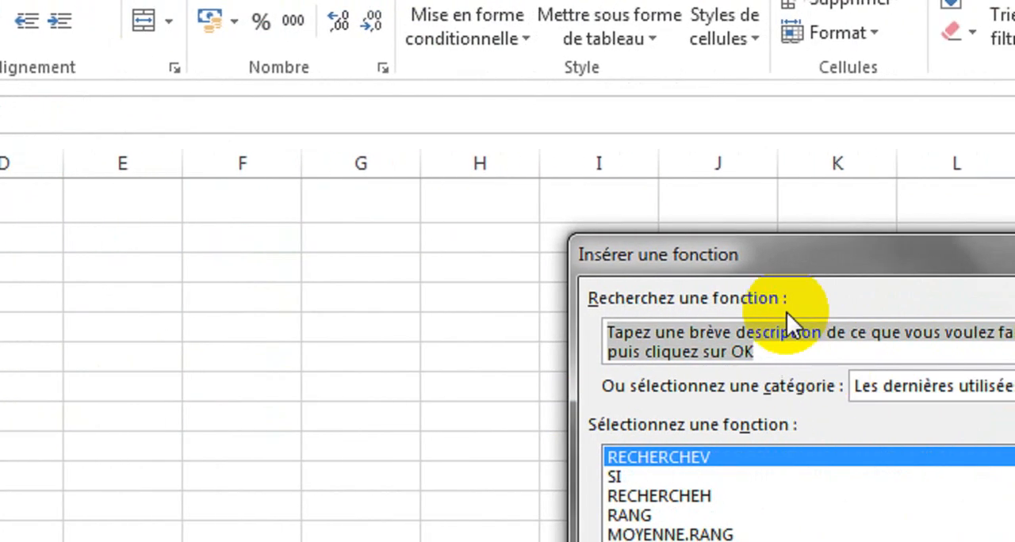
{"action": "left_click_drag", "start_coordinate": [728, 270], "coordinate": [235, 155]}
{"action": "left_click_drag", "start_coordinate": [298, 230], "coordinate": [20, 190]}
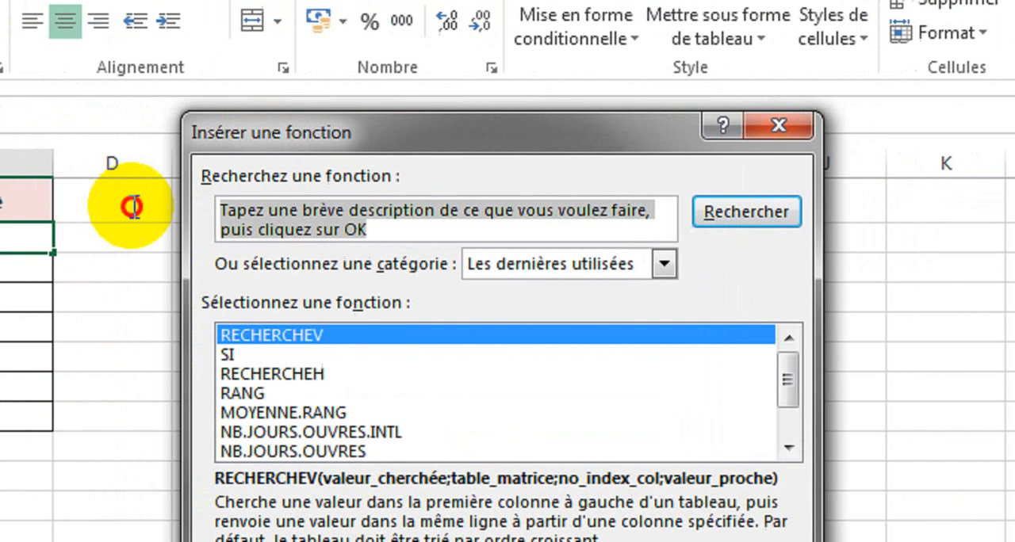
{"action": "type", "text": "si"}
{"action": "key", "text": "Return"}
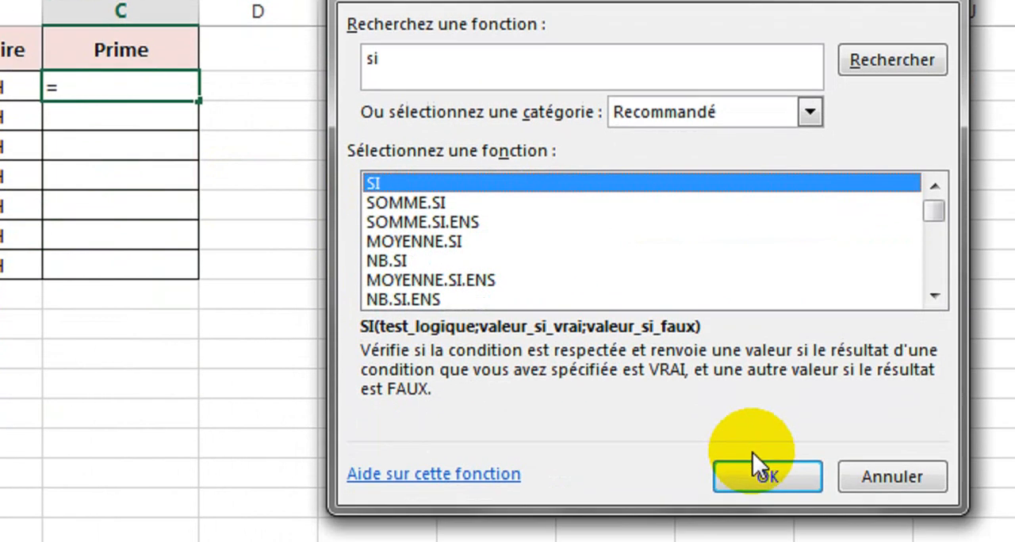
{"action": "left_click", "coordinate": [758, 422]}
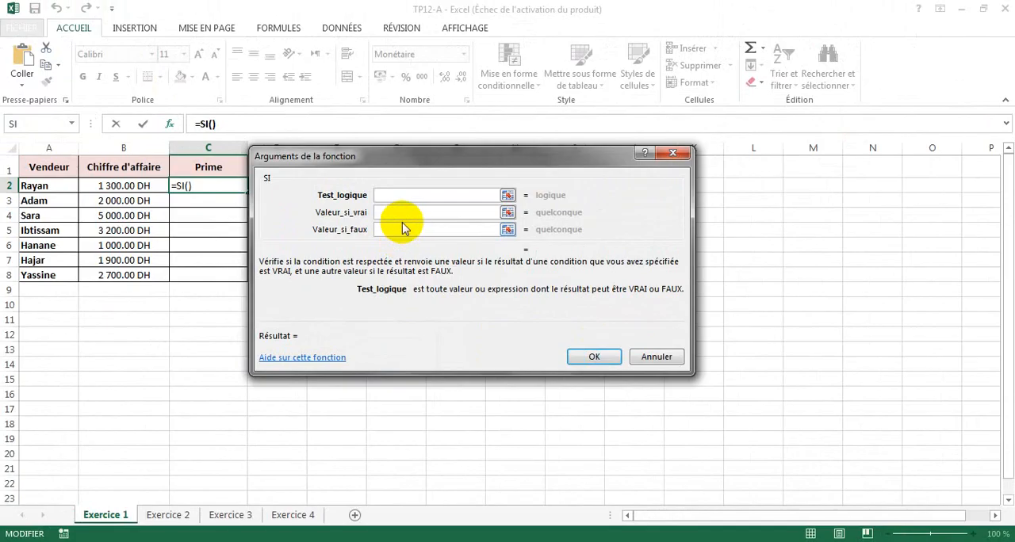
- Set the SI function's logical test (Test_logique) to B2>=2000, using the first Chiffre d'affaire cell
{"action": "left_click", "coordinate": [368, 164]}
{"action": "left_click_drag", "start_coordinate": [368, 164], "coordinate": [378, 181]}
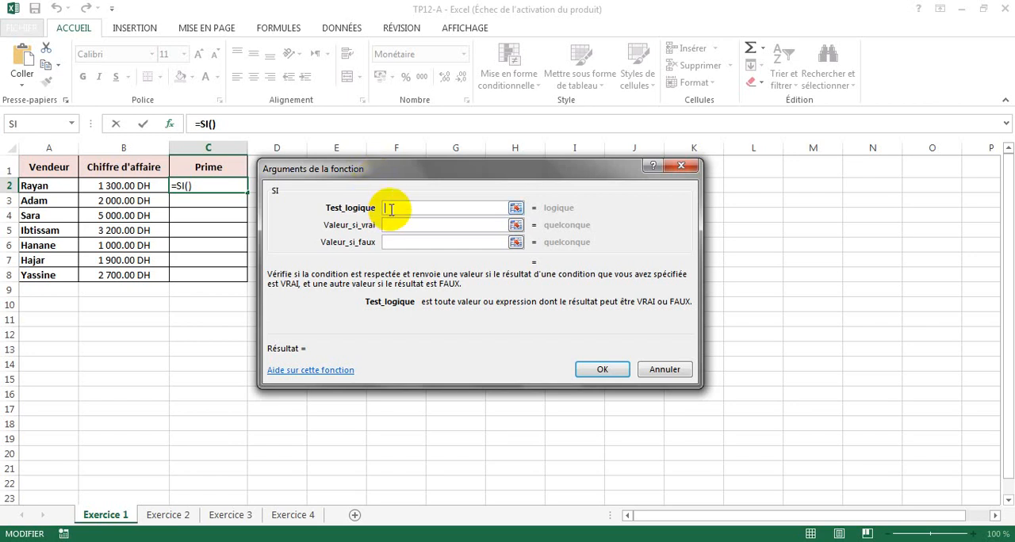
{"action": "key", "text": "ctrl"}
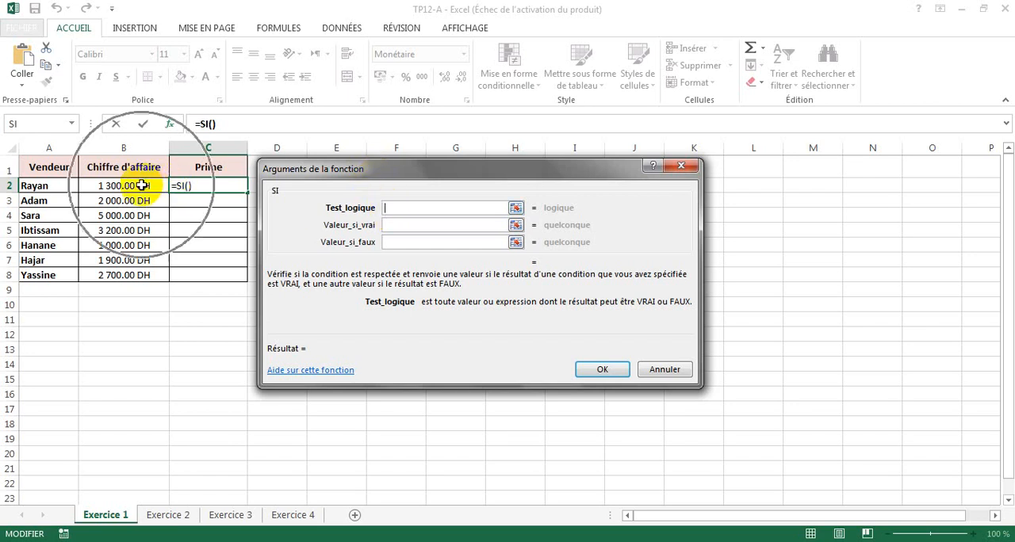
{"action": "left_click", "coordinate": [141, 185]}
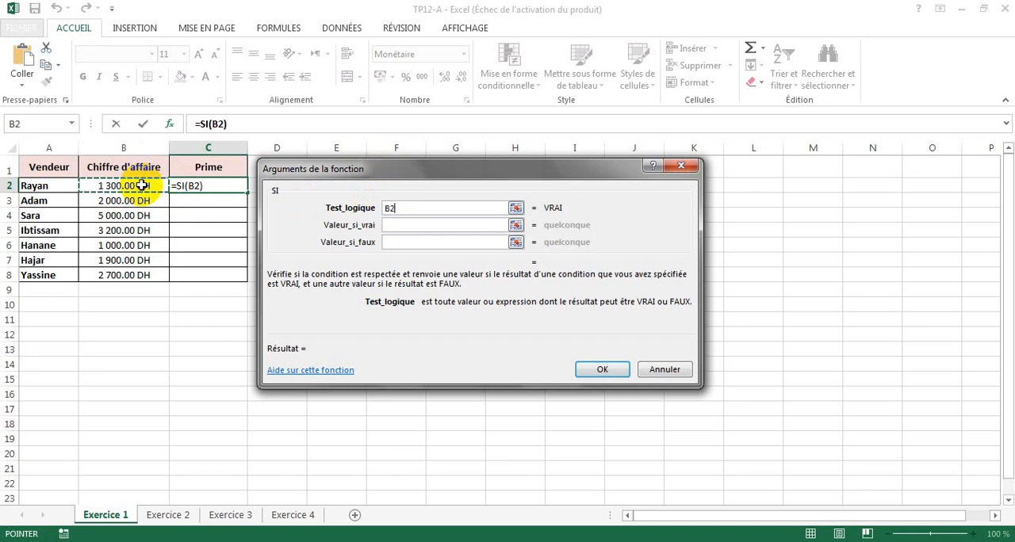
{"action": "type", "text": ">"}
{"action": "key", "text": "BackSpace"}
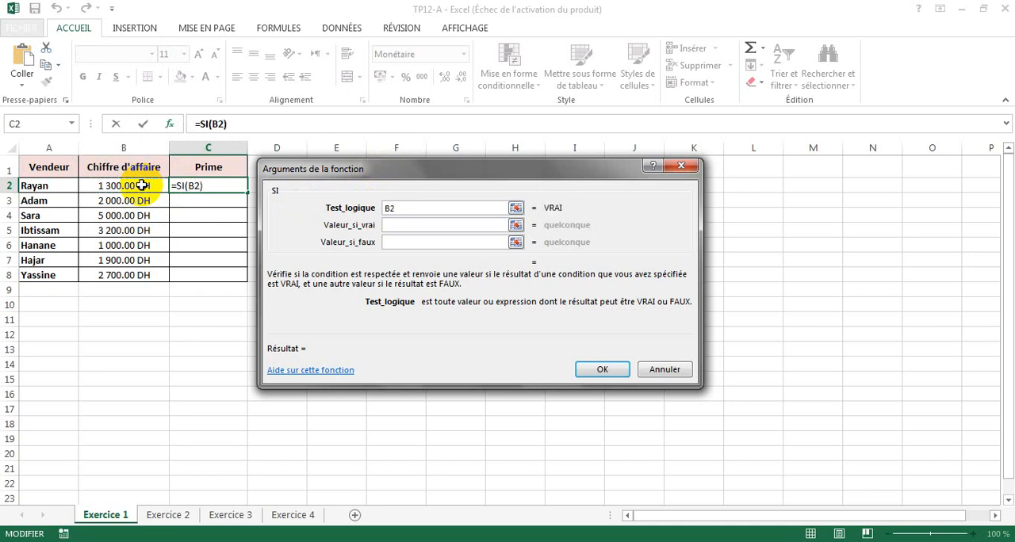
{"action": "type", "text": ">=2000"}
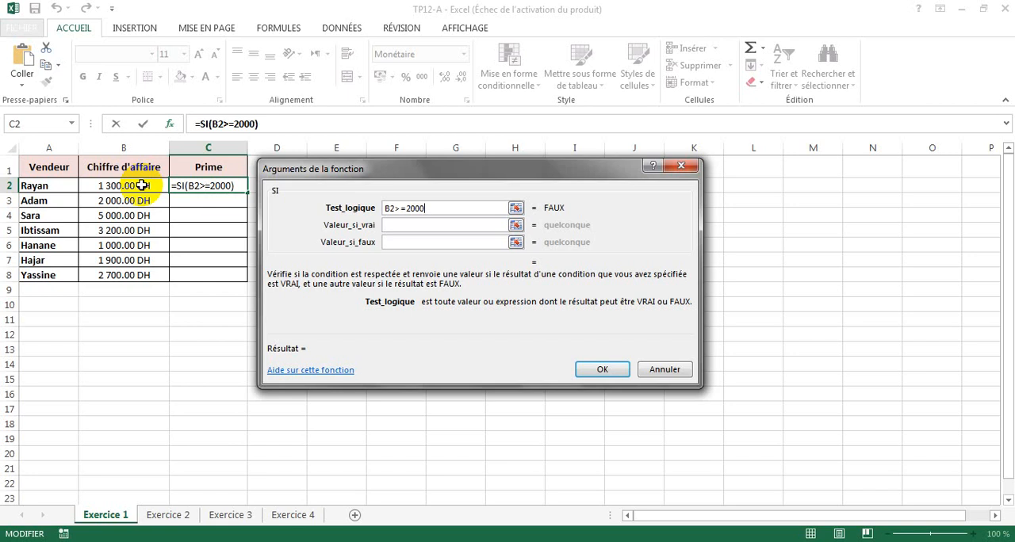
- Set the SI function to return 500 if true and 200 if false, and confirm the formula in C2
{"action": "left_click", "coordinate": [419, 229]}
{"action": "type", "text": "5"}
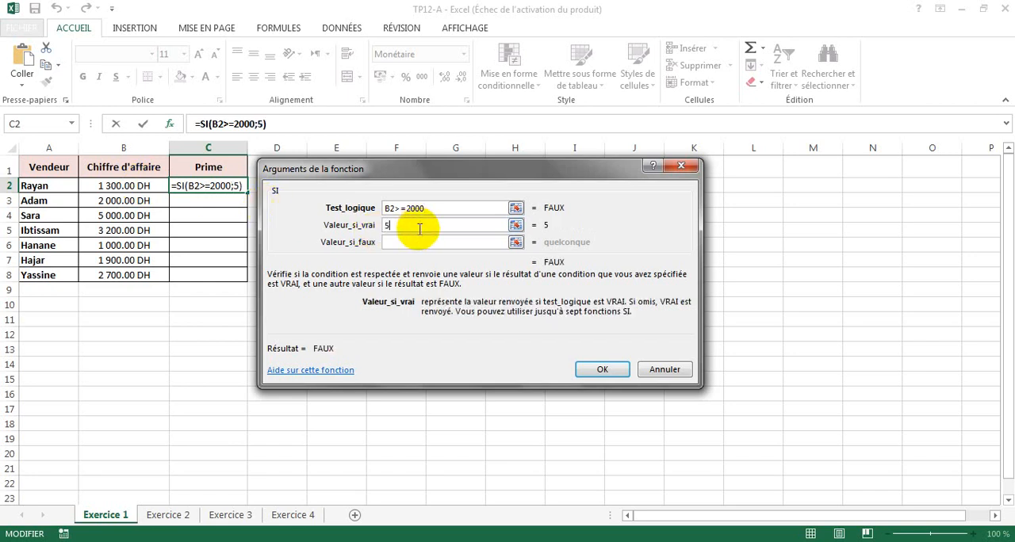
{"action": "type", "text": "00"}
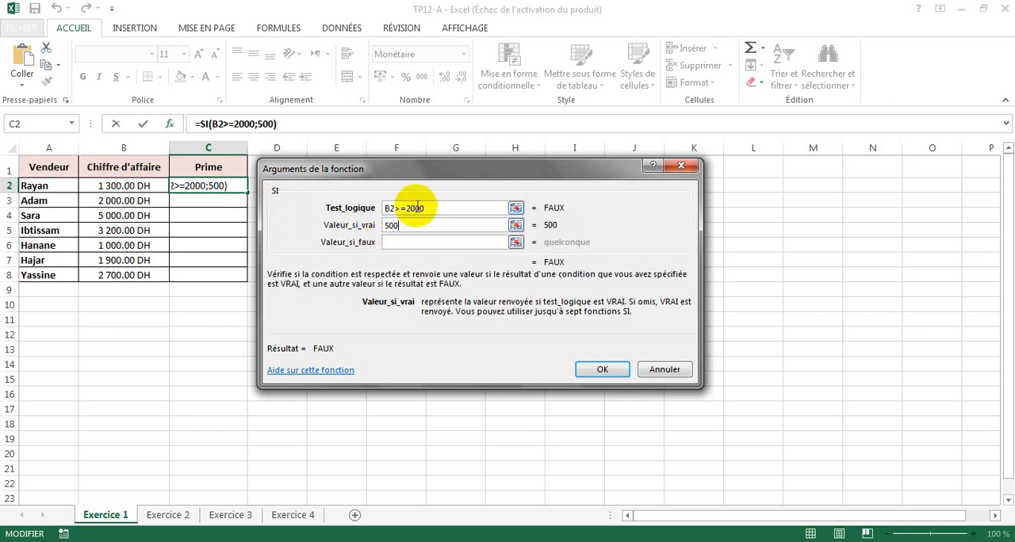
{"action": "left_click_drag", "start_coordinate": [425, 208], "coordinate": [382, 210]}
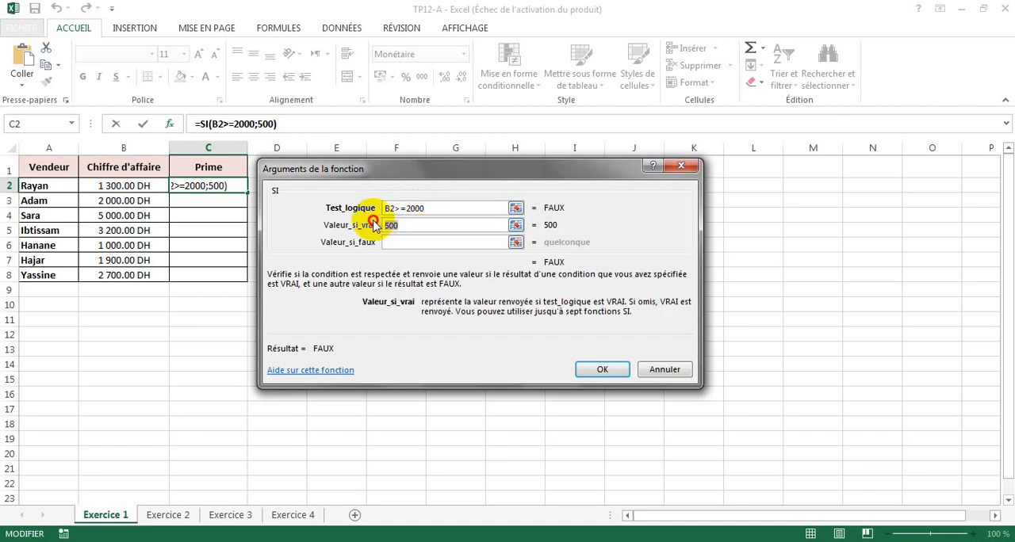
{"action": "left_click", "coordinate": [433, 210]}
{"action": "left_click_drag", "start_coordinate": [432, 210], "coordinate": [385, 206]}
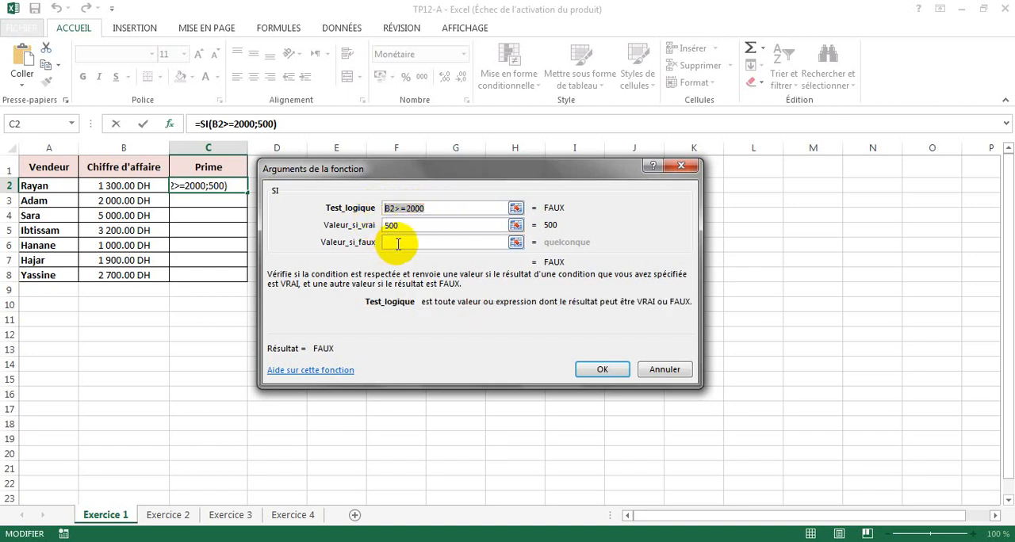
{"action": "left_click", "coordinate": [396, 244]}
{"action": "type", "text": "200"}
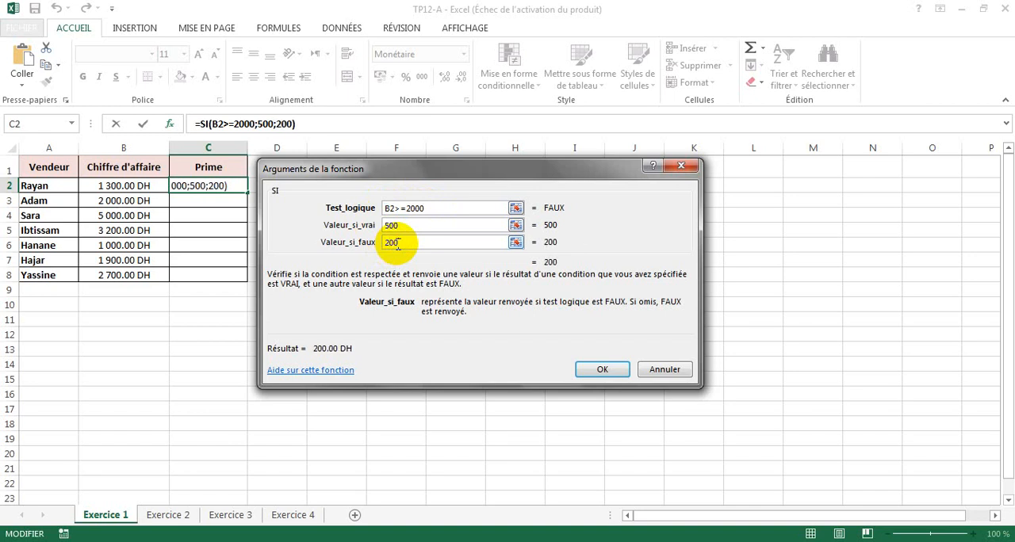
{"action": "left_click", "coordinate": [601, 369]}
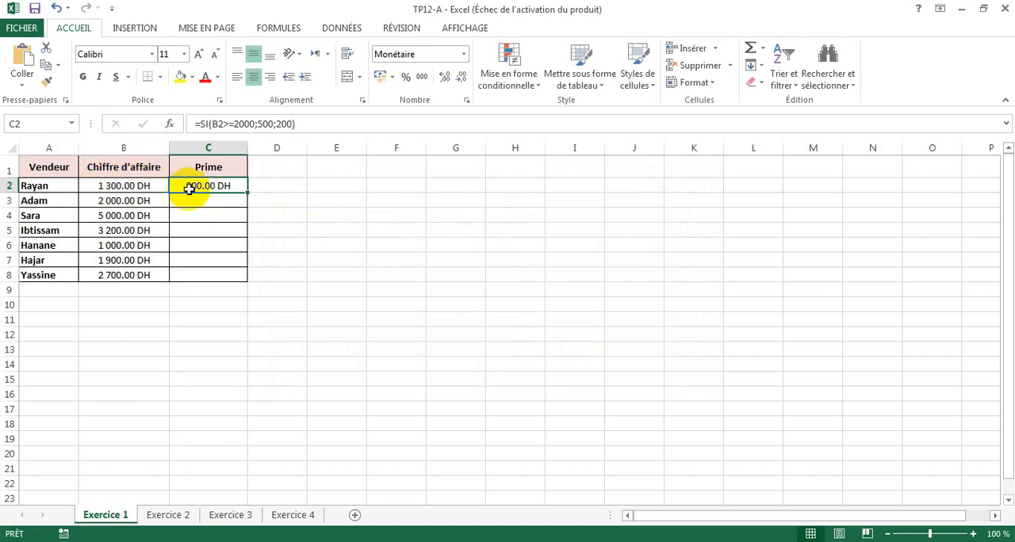
- Enter the formula =SI(B3>=2000;500;200) directly in cell C3 of the Prime column
{"action": "left_click", "coordinate": [123, 202]}
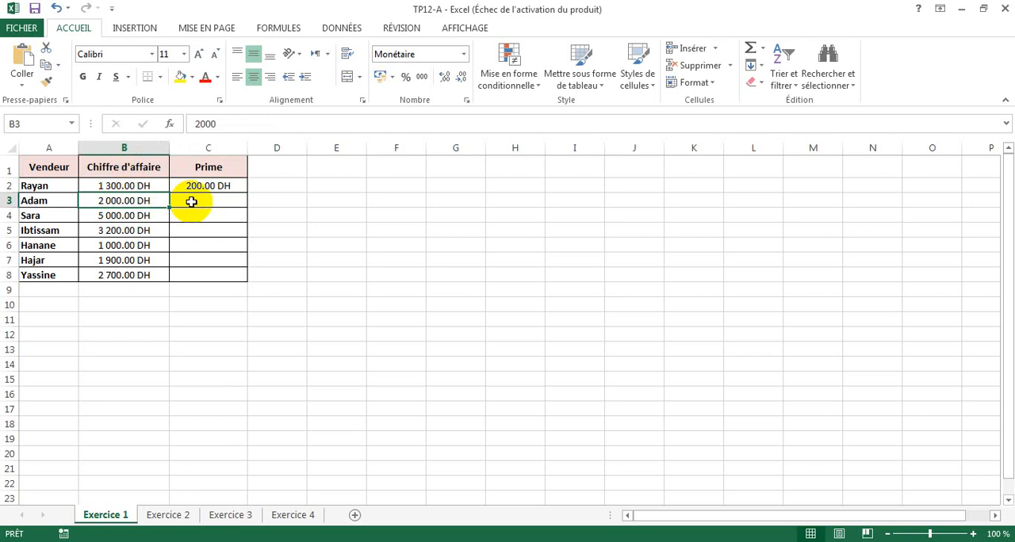
{"action": "left_click", "coordinate": [191, 202]}
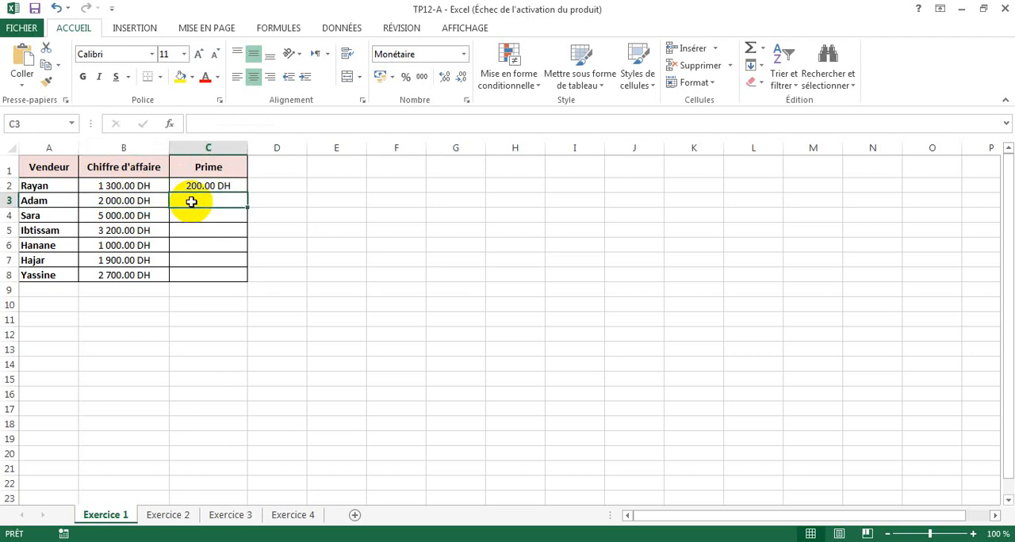
{"action": "type", "text": "="}
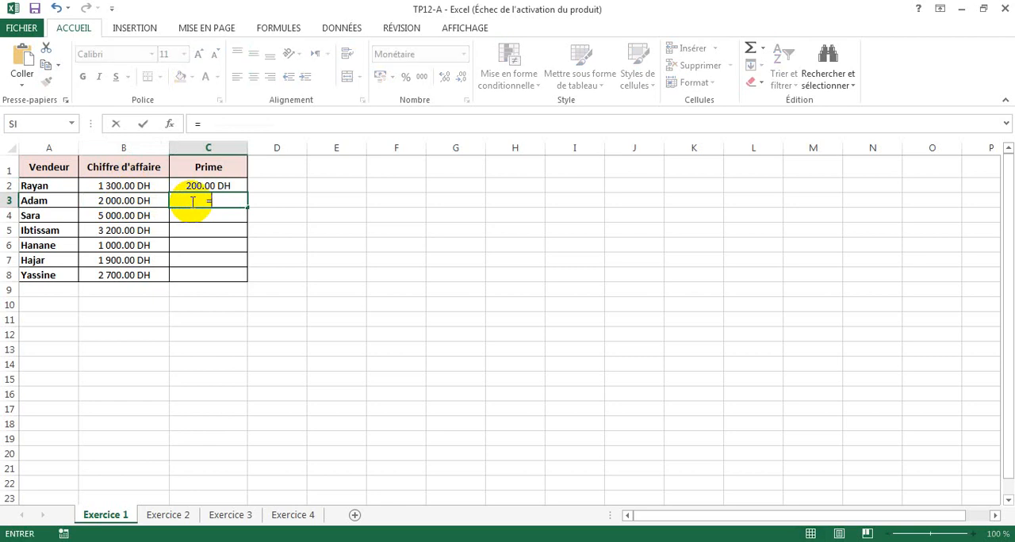
{"action": "type", "text": "si("}
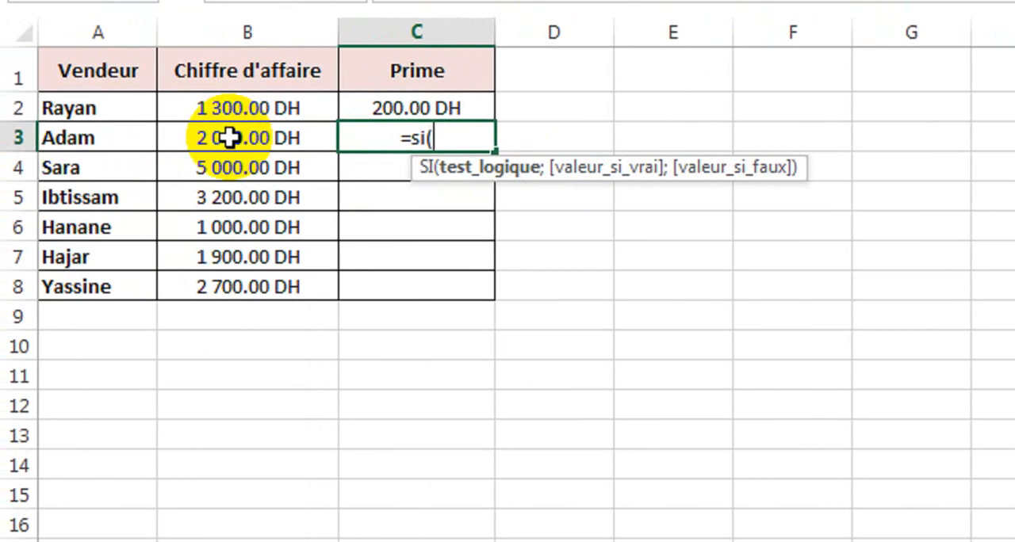
{"action": "left_click", "coordinate": [228, 138]}
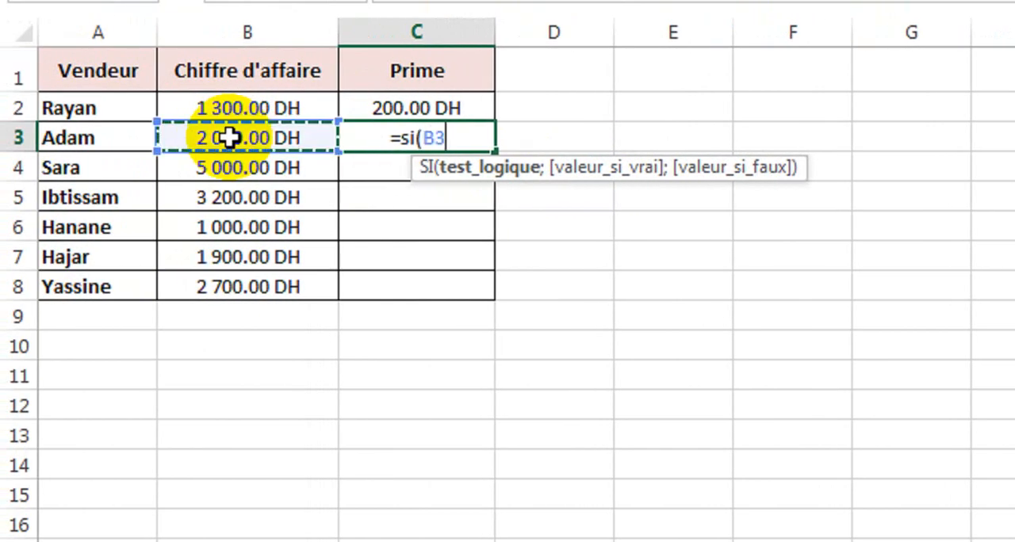
{"action": "type", "text": ">"}
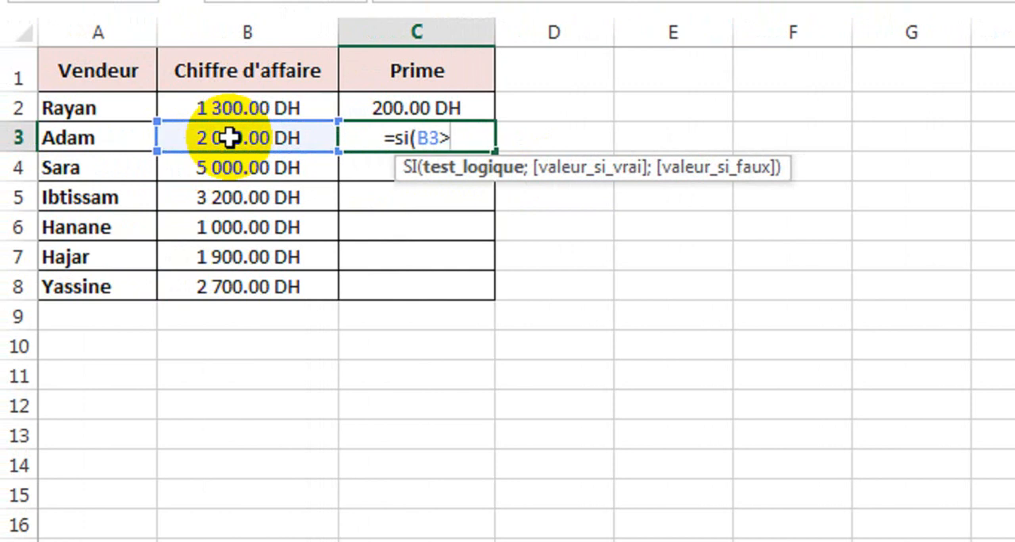
{"action": "type", "text": "=200"}
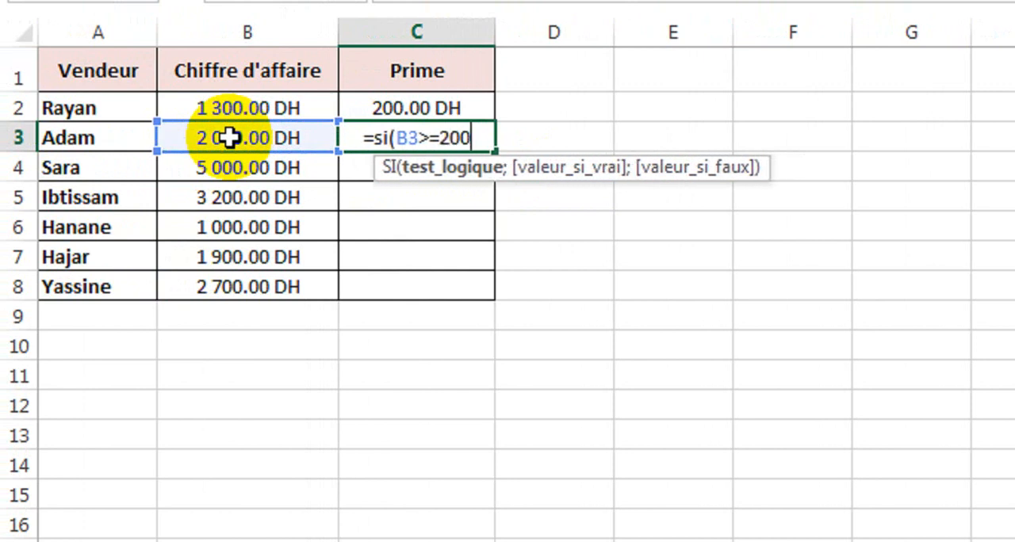
{"action": "type", "text": "0"}
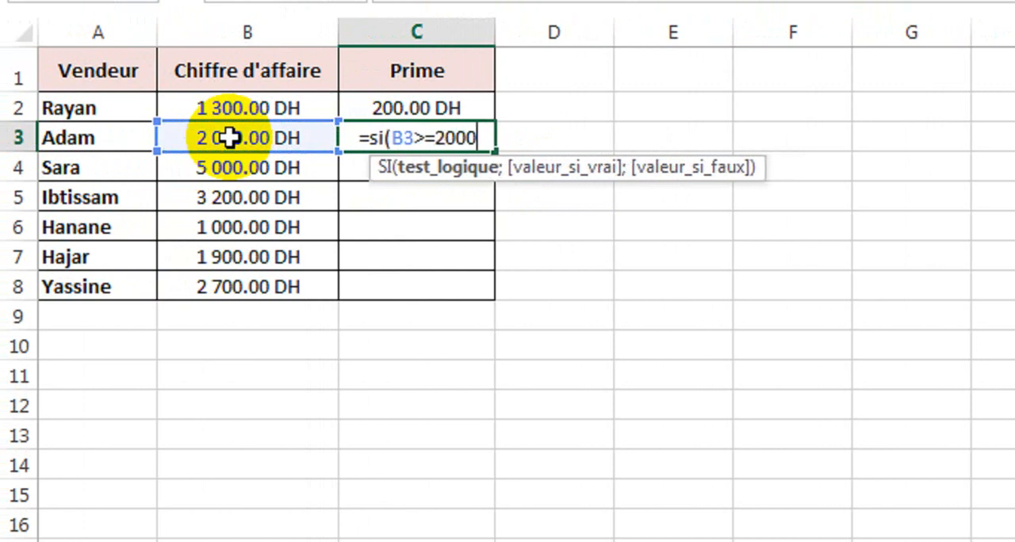
{"action": "type", "text": ";"}
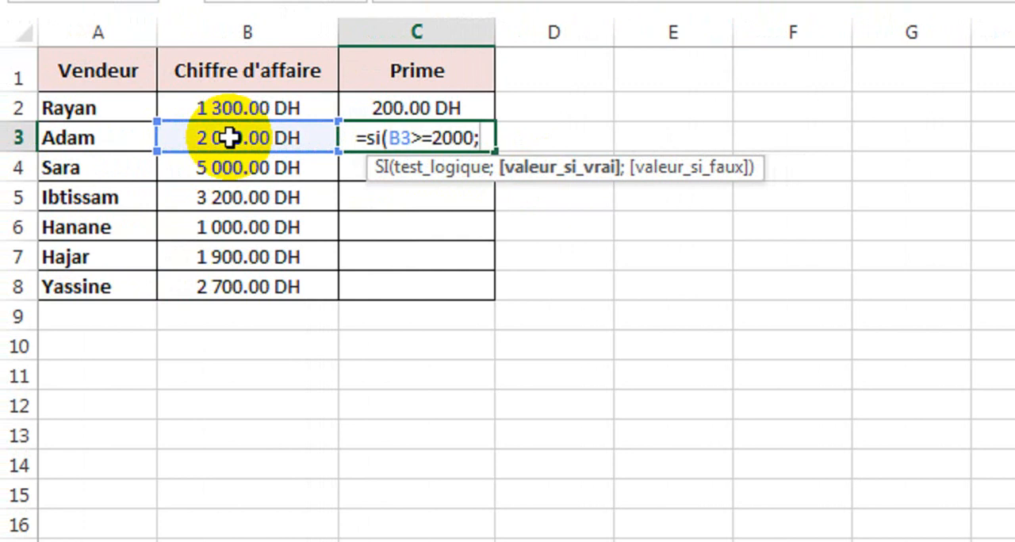
{"action": "type", "text": "5"}
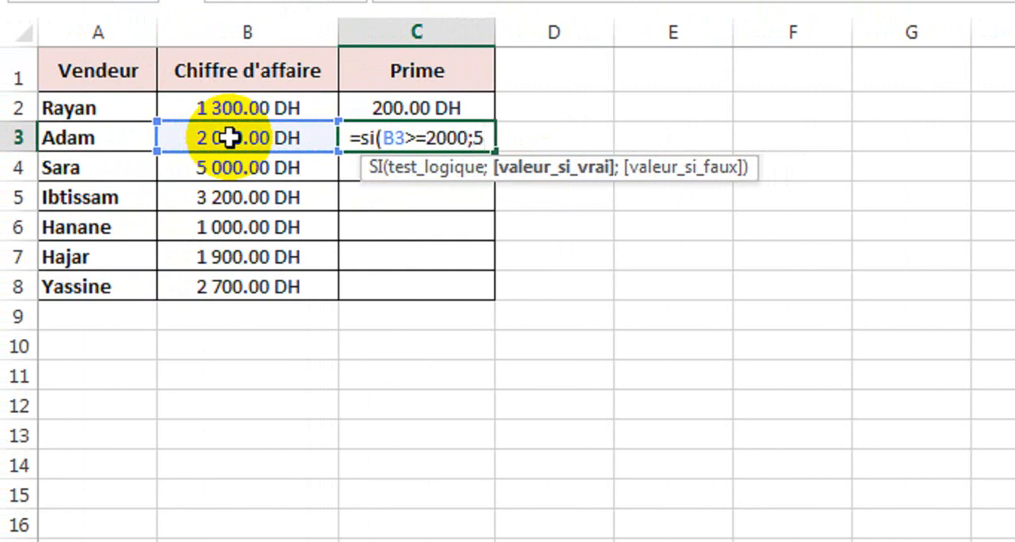
{"action": "type", "text": "00"}
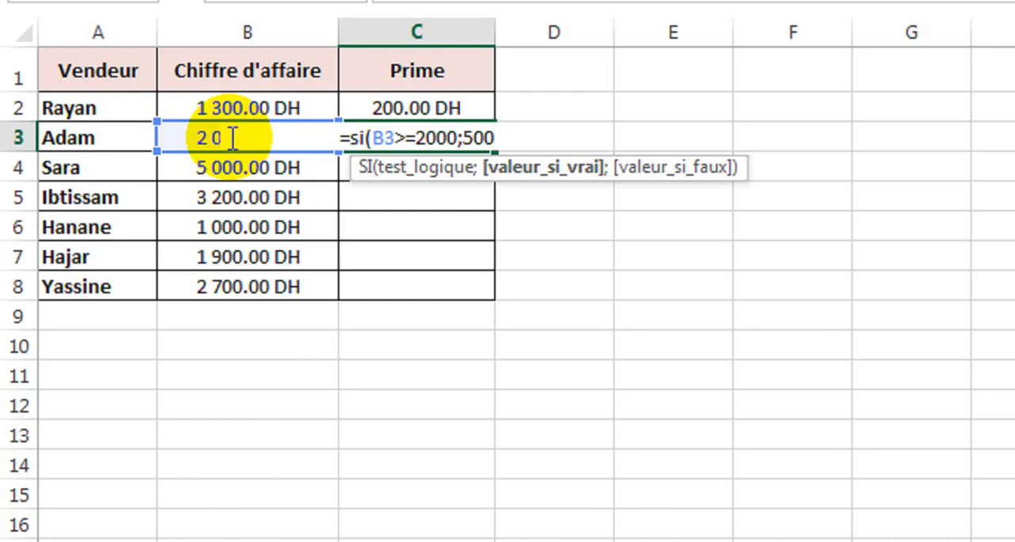
{"action": "type", "text": ";"}
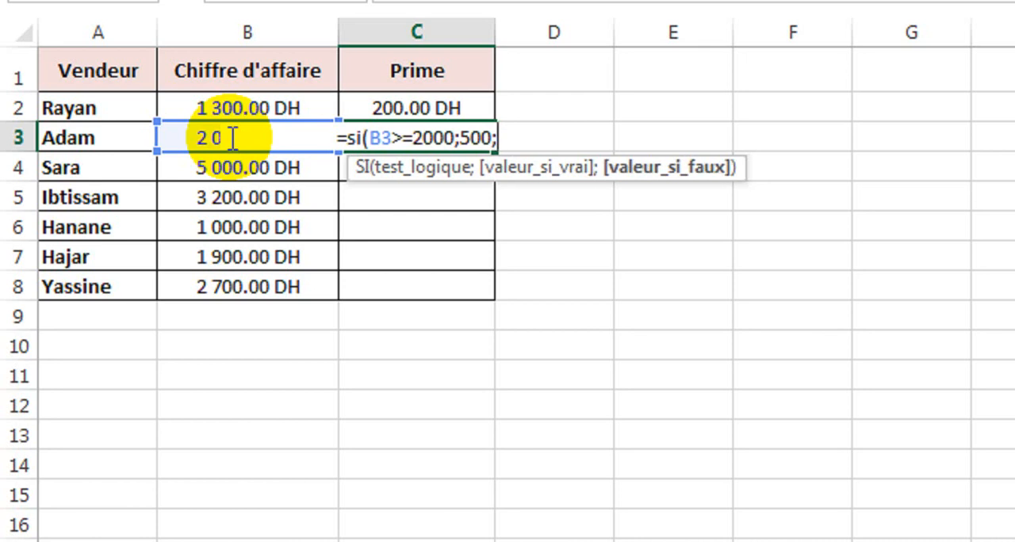
{"action": "type", "text": "200"}
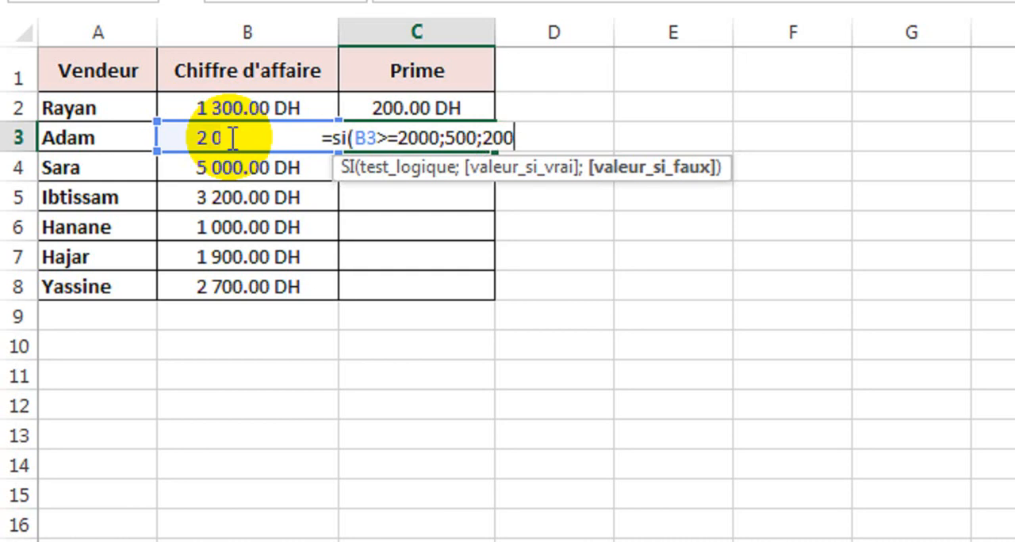
{"action": "type", "text": ")"}
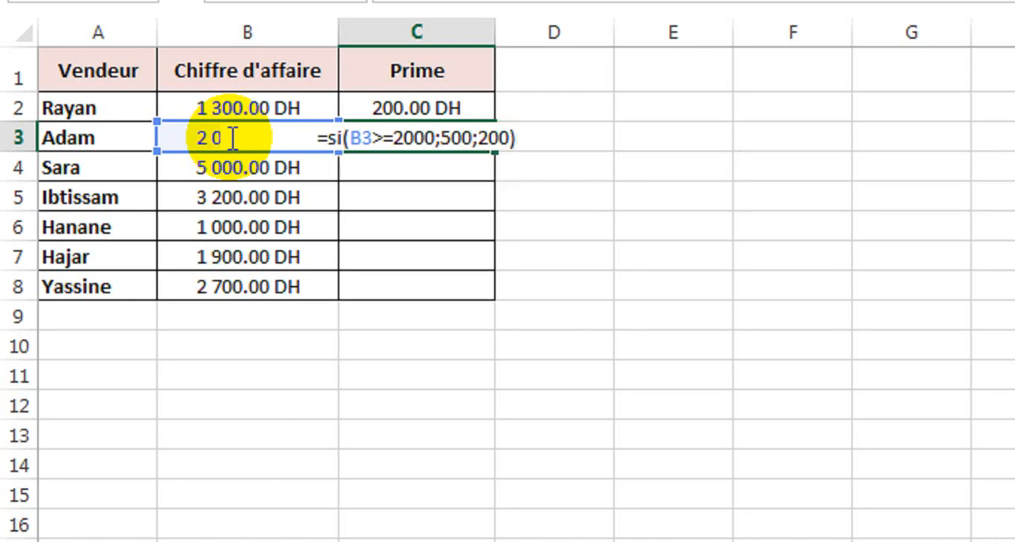
{"action": "key", "text": "Return"}
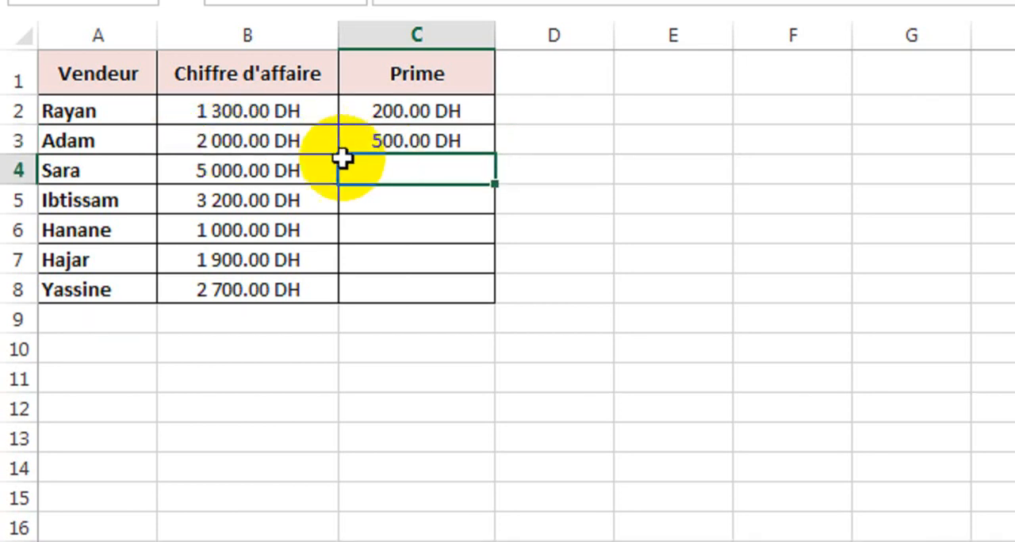
- Fill the Prime formula from C3 down to C8 and check the results for the last two salespeople
{"action": "left_click", "coordinate": [262, 143]}
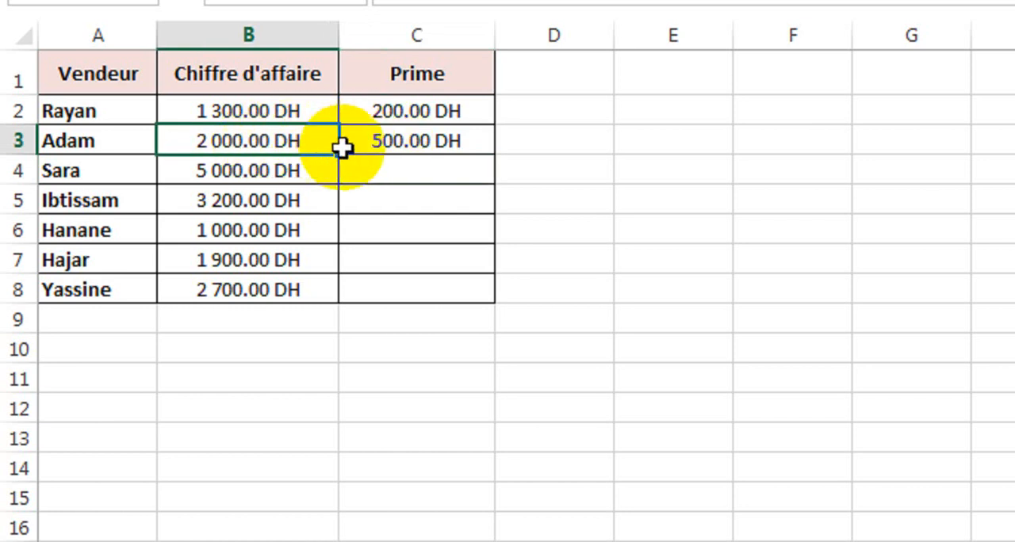
{"action": "left_click", "coordinate": [388, 146]}
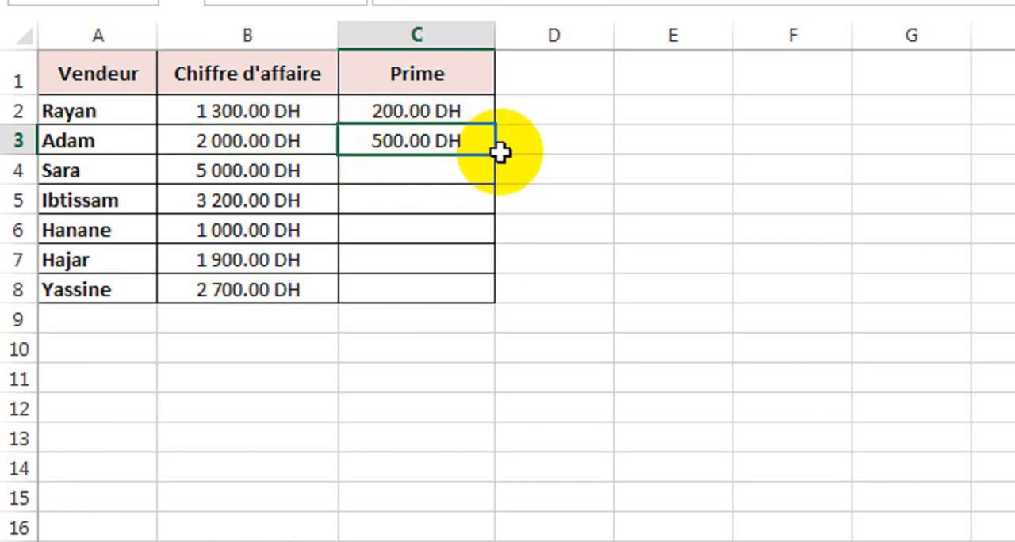
{"action": "left_click", "coordinate": [441, 145]}
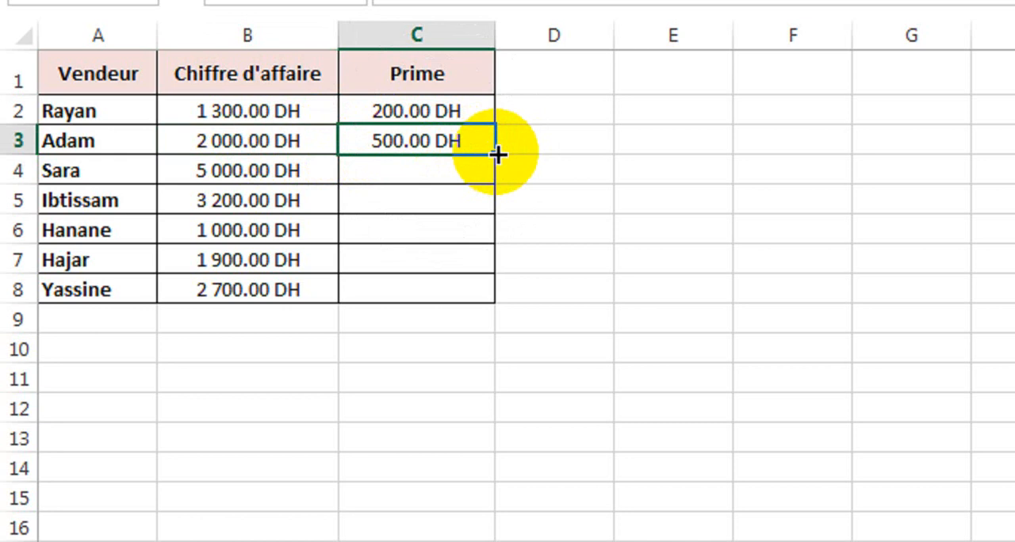
{"action": "left_click_drag", "start_coordinate": [497, 155], "coordinate": [495, 309]}
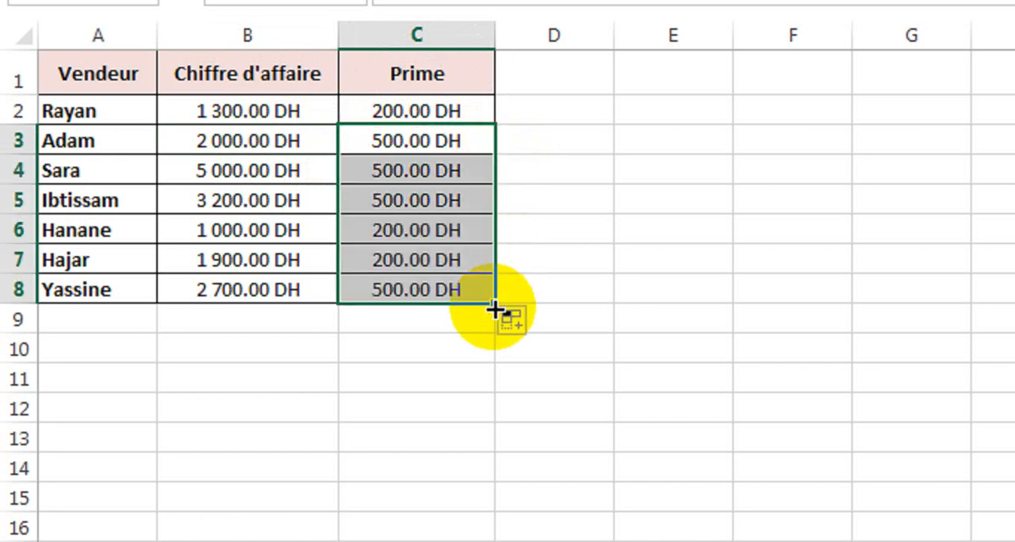
{"action": "left_click", "coordinate": [321, 289]}
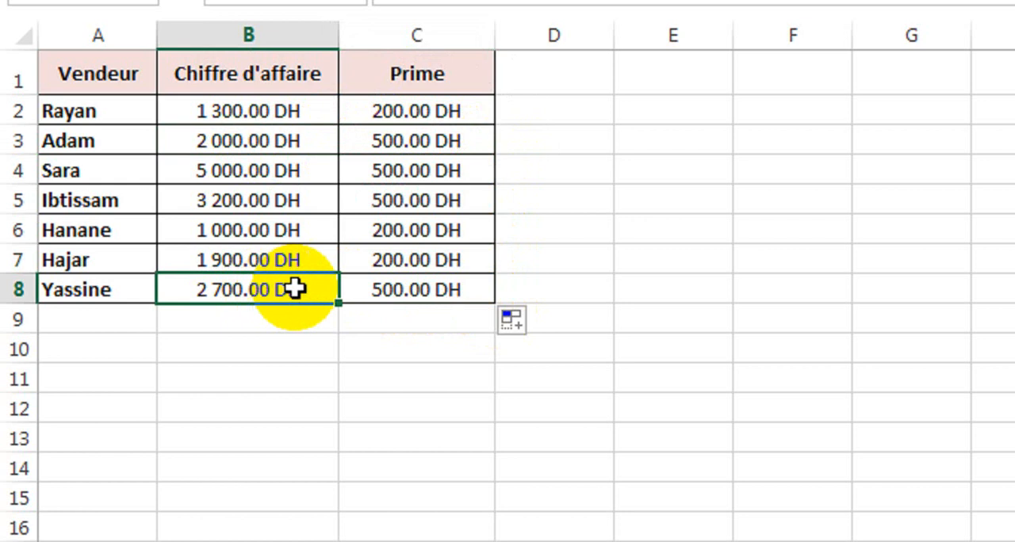
{"action": "left_click", "coordinate": [383, 290]}
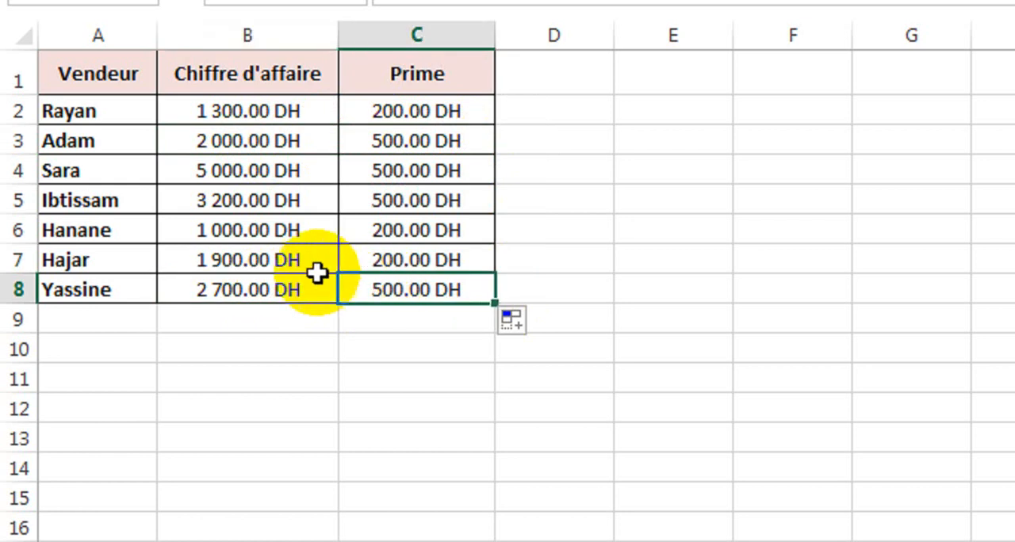
{"action": "left_click", "coordinate": [267, 258]}
{"action": "left_click", "coordinate": [413, 255]}
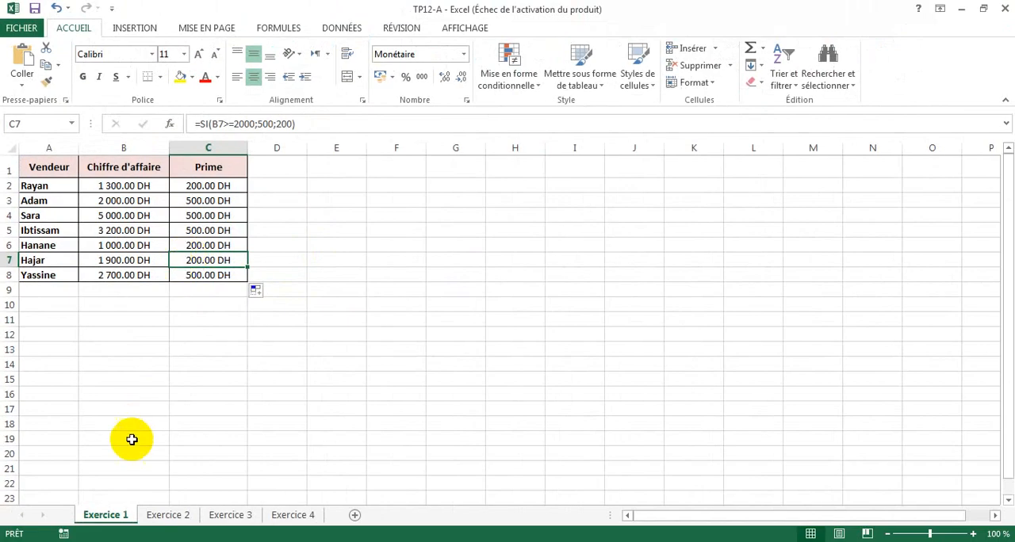
- On the Exercice 2 sheet, start an SI formula in E2 under Cotisation with the logical test D2>16 on the age
{"action": "left_click", "coordinate": [162, 516]}
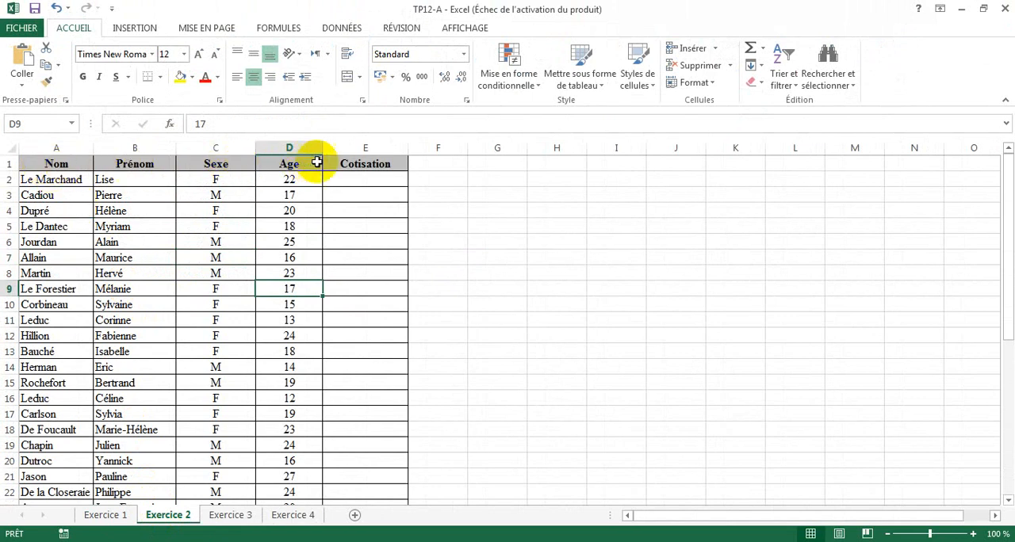
{"action": "left_click", "coordinate": [357, 179]}
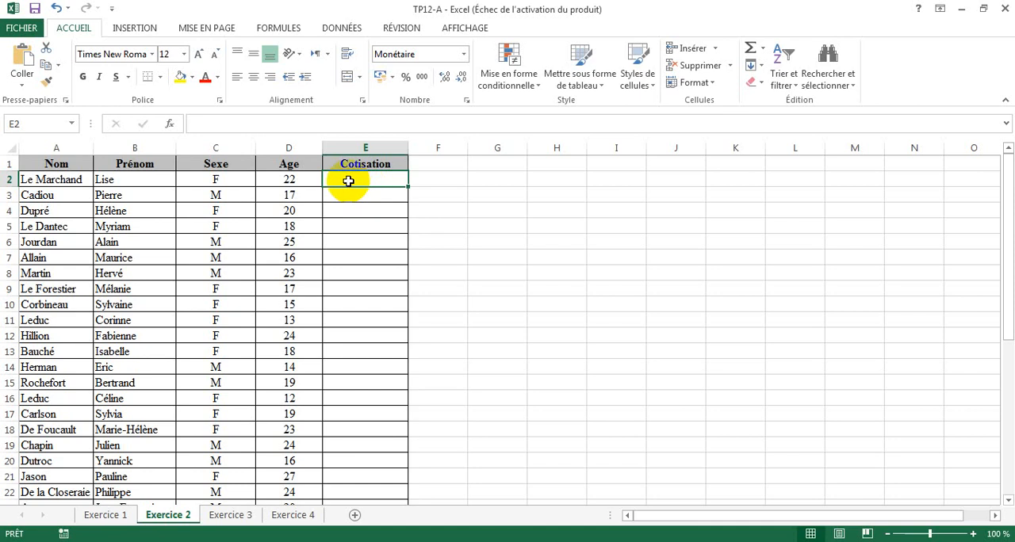
{"action": "type", "text": "=s"}
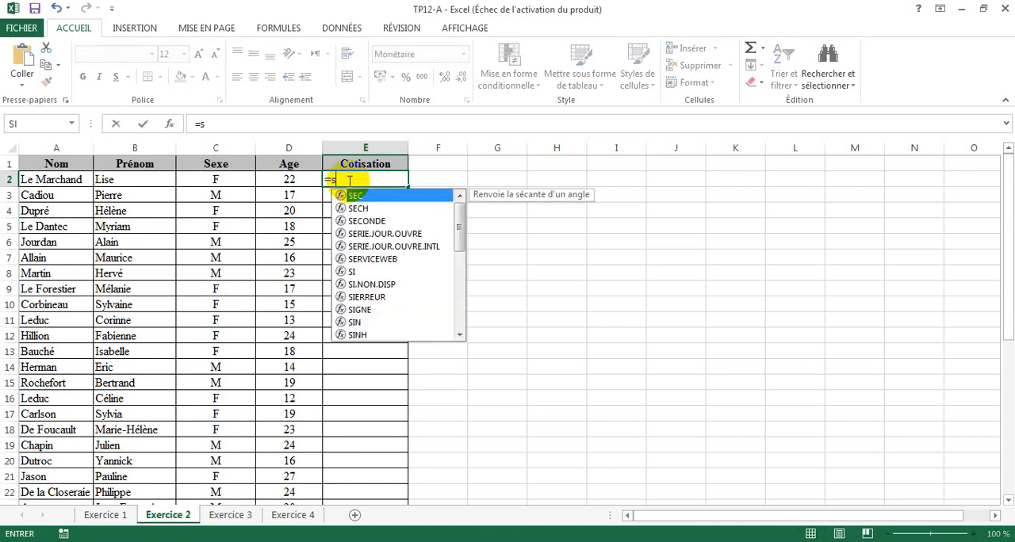
{"action": "type", "text": "i("}
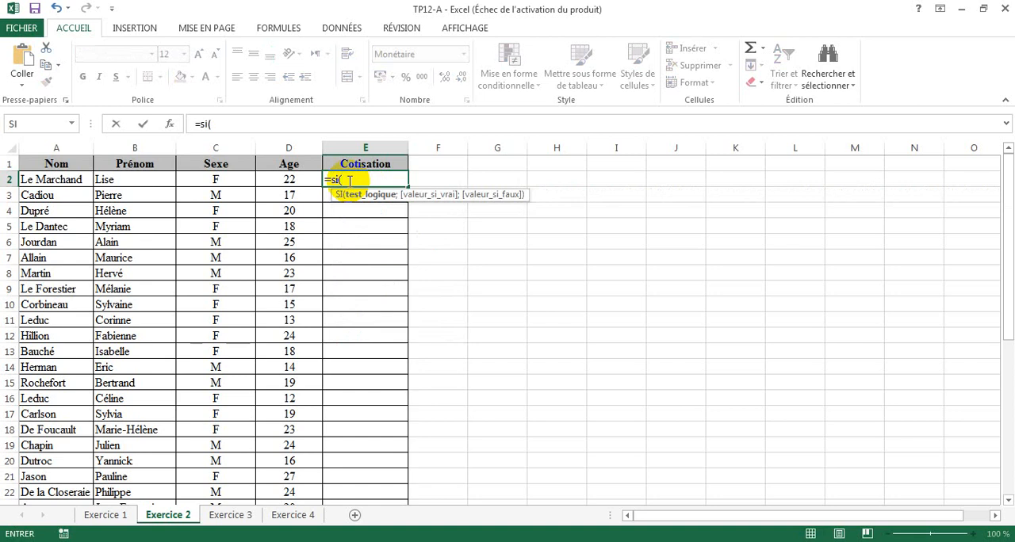
{"action": "left_click", "coordinate": [295, 180]}
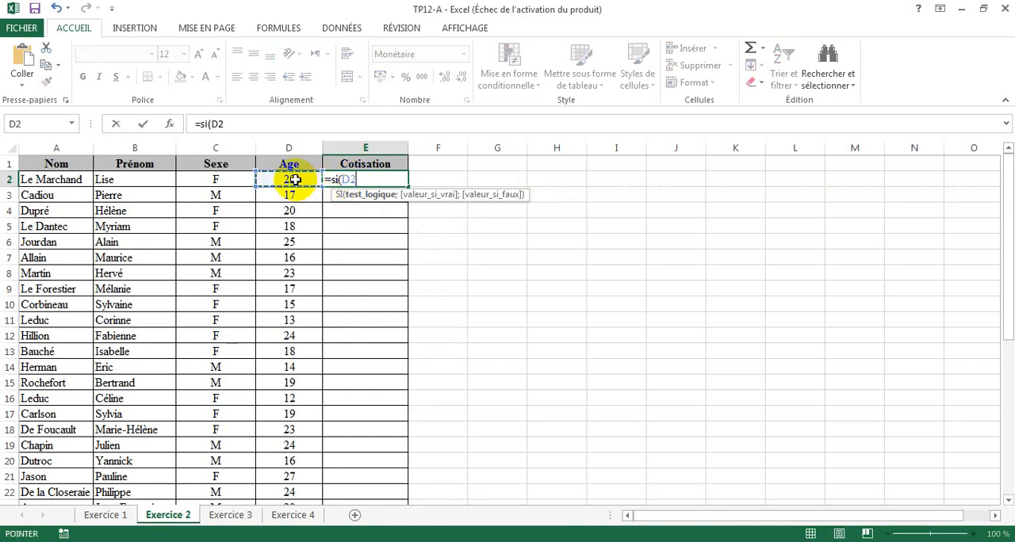
{"action": "type", "text": ">16"}
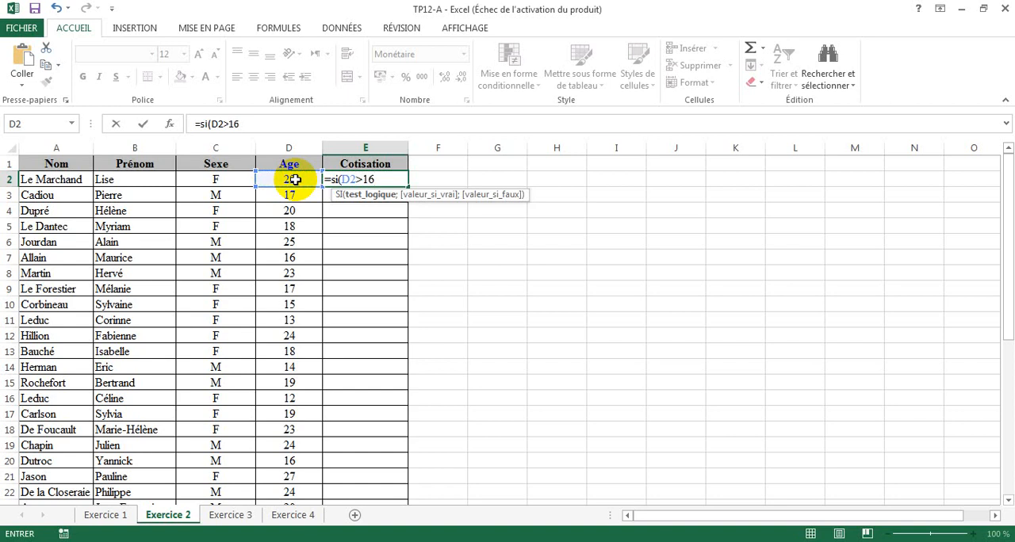
{"action": "type", "text": ";"}
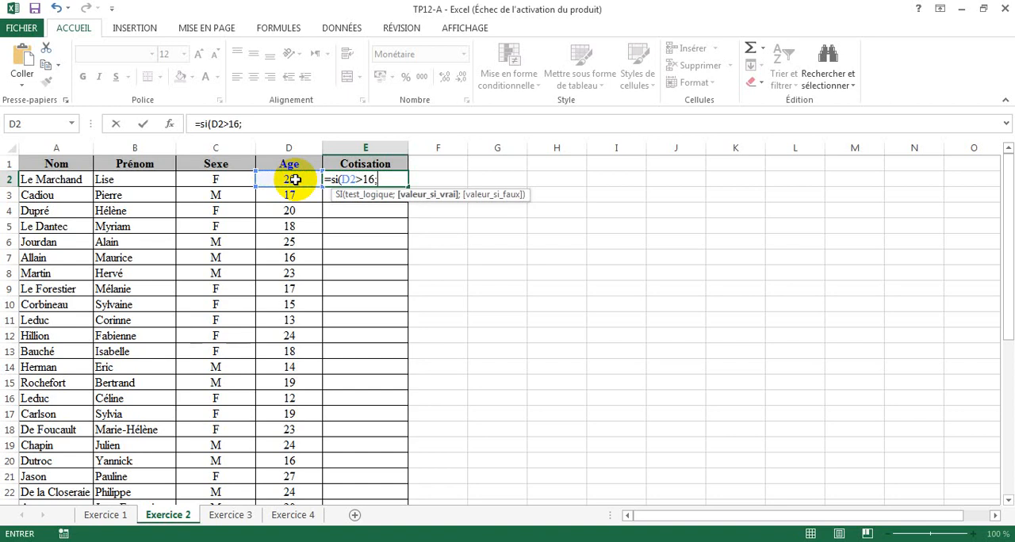
{"action": "type", "text": "200;"}
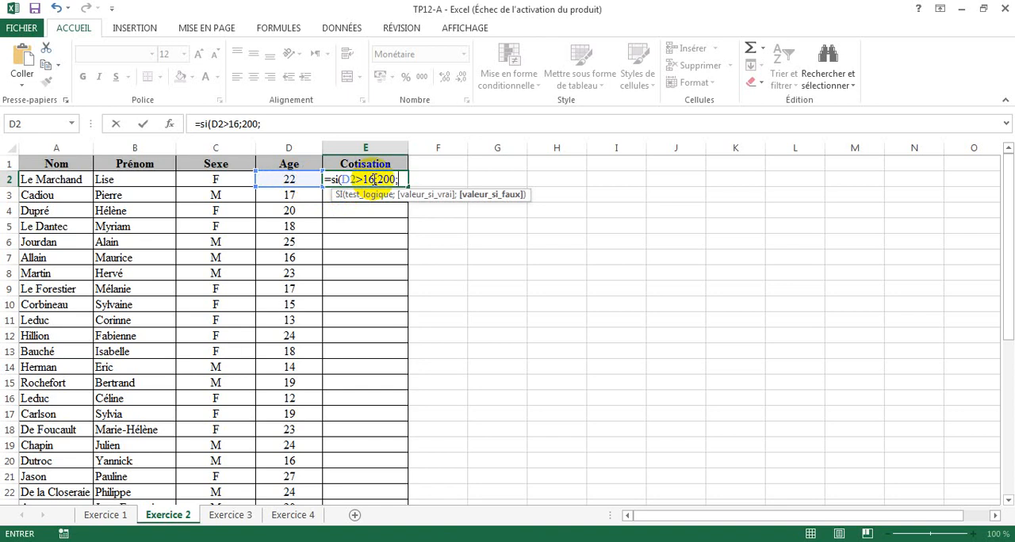
- Complete the E2 formula with 200 if true and 100 if false, and fill it down the Cotisation column to E40
{"action": "type", "text": "100)"}
{"action": "key", "text": "Return"}
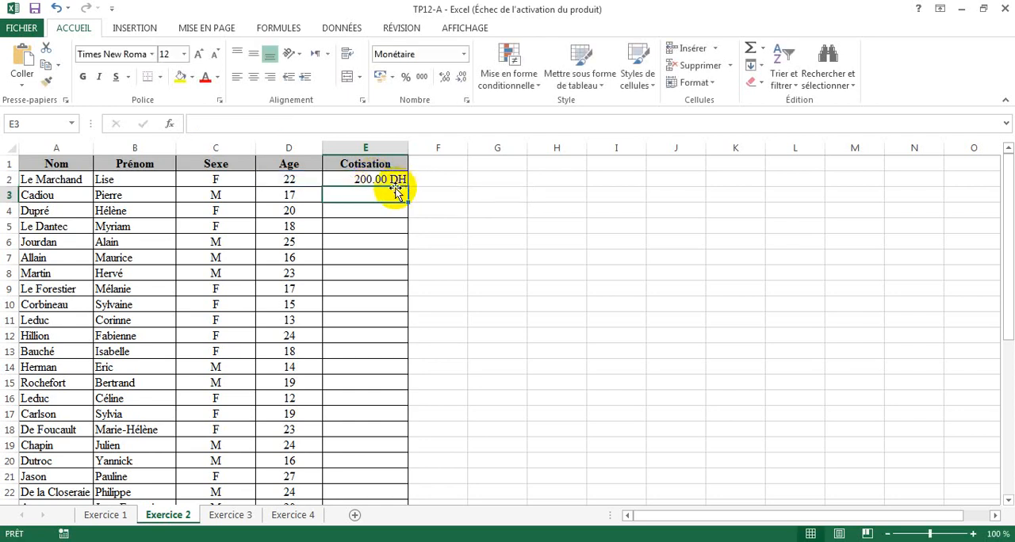
{"action": "left_click", "coordinate": [389, 181]}
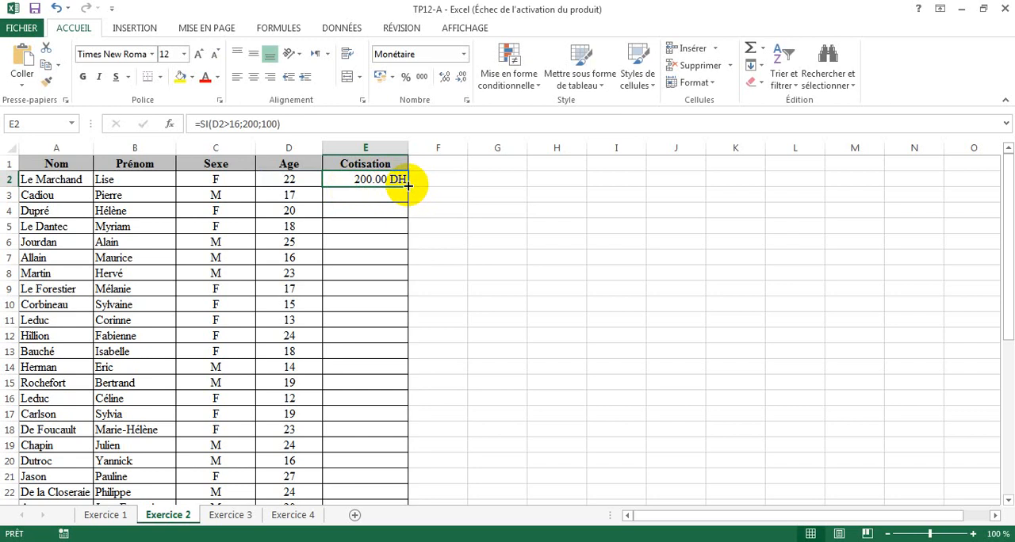
{"action": "left_click_drag", "start_coordinate": [408, 185], "coordinate": [390, 481]}
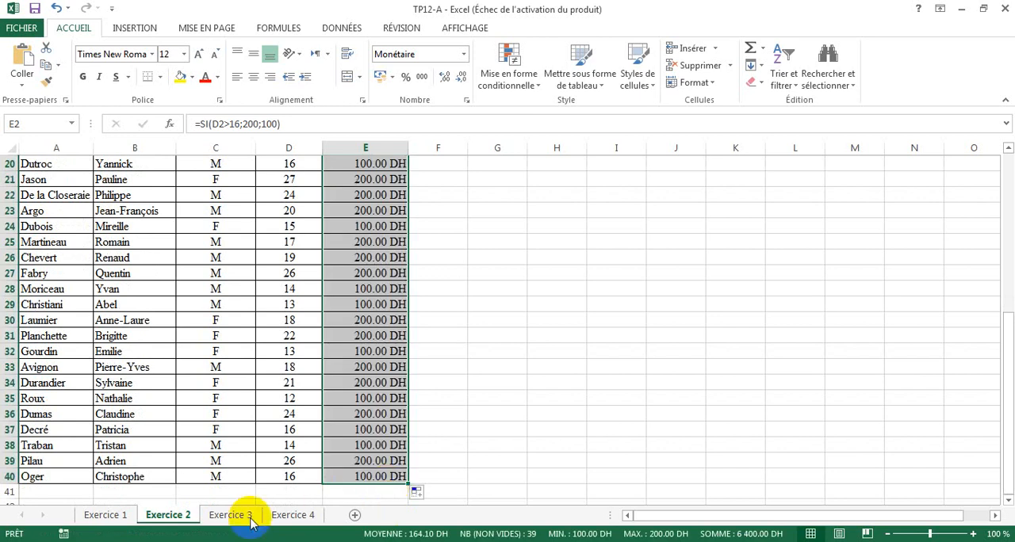
- On the Exercice 3 sheet, insert the SI function in E2 under Pénalité and move its arguments dialog clear of the table
{"action": "left_click", "coordinate": [226, 516]}
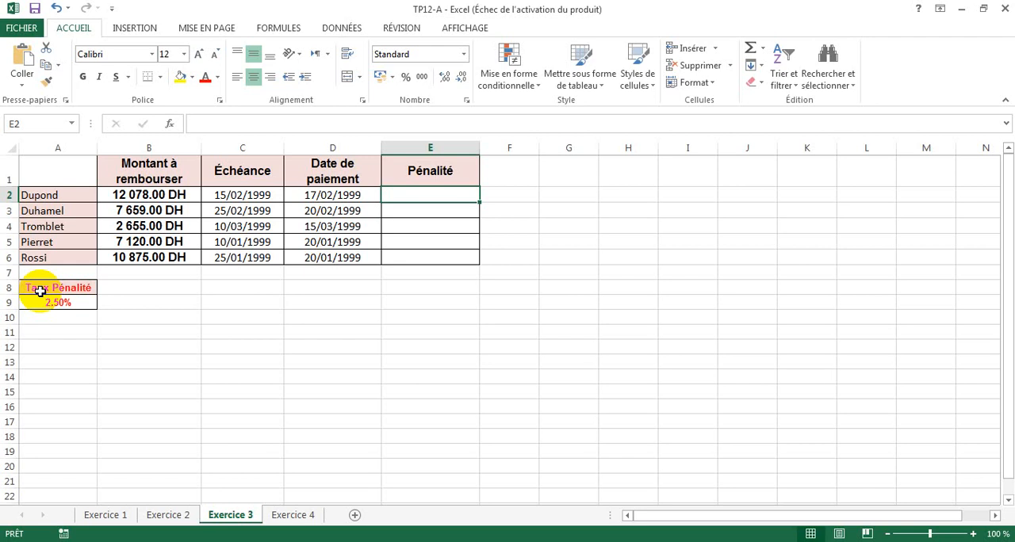
{"action": "left_click", "coordinate": [240, 195]}
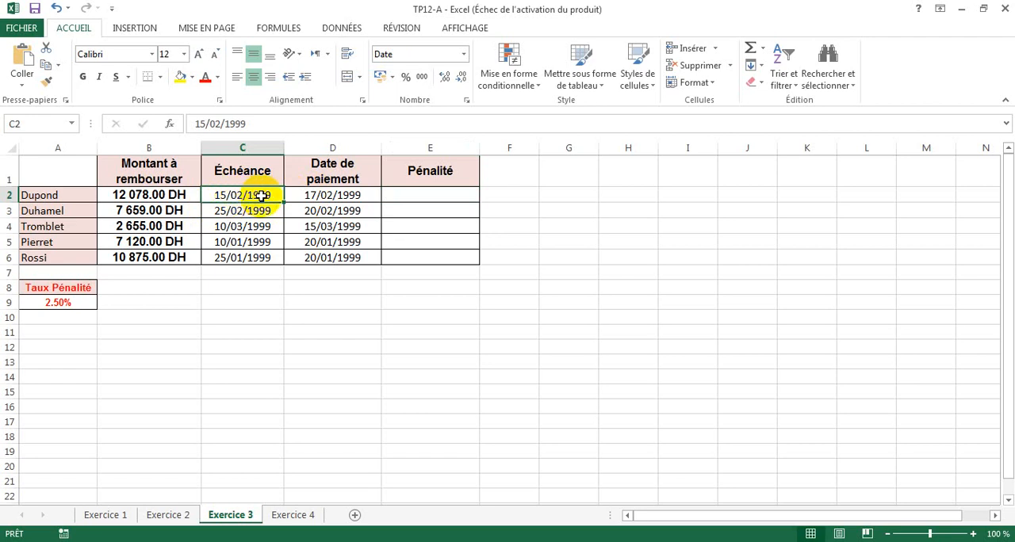
{"action": "left_click", "coordinate": [337, 198]}
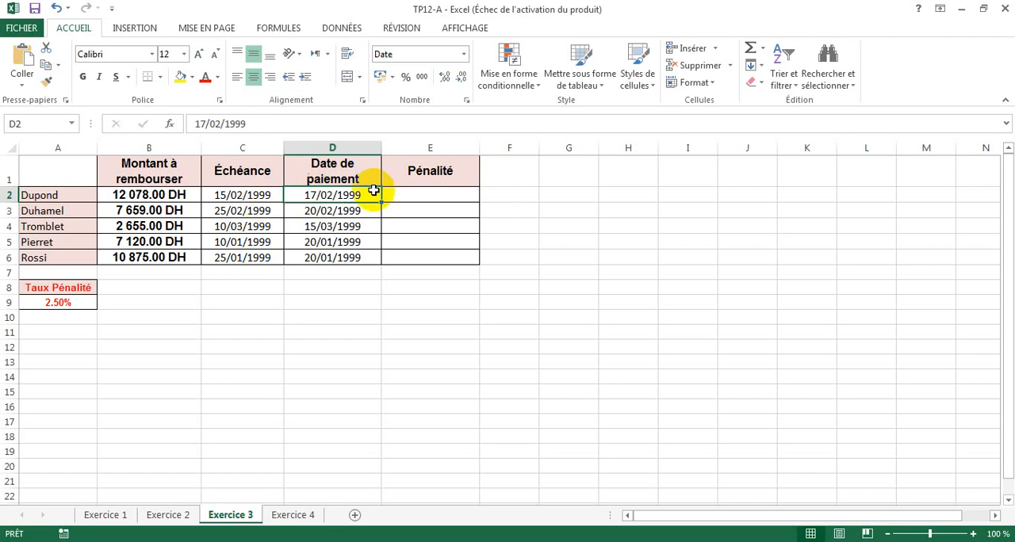
{"action": "left_click", "coordinate": [428, 193]}
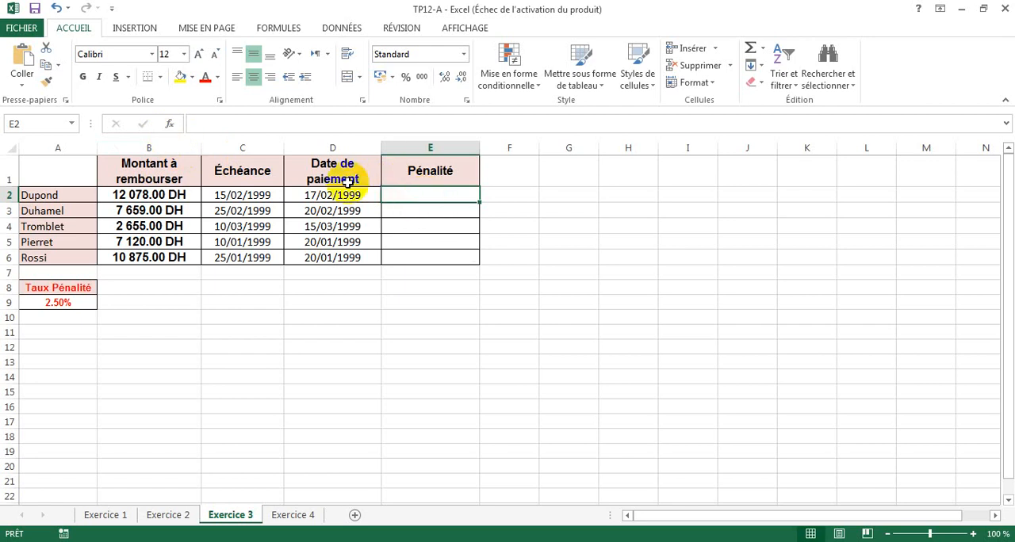
{"action": "left_click", "coordinate": [170, 124]}
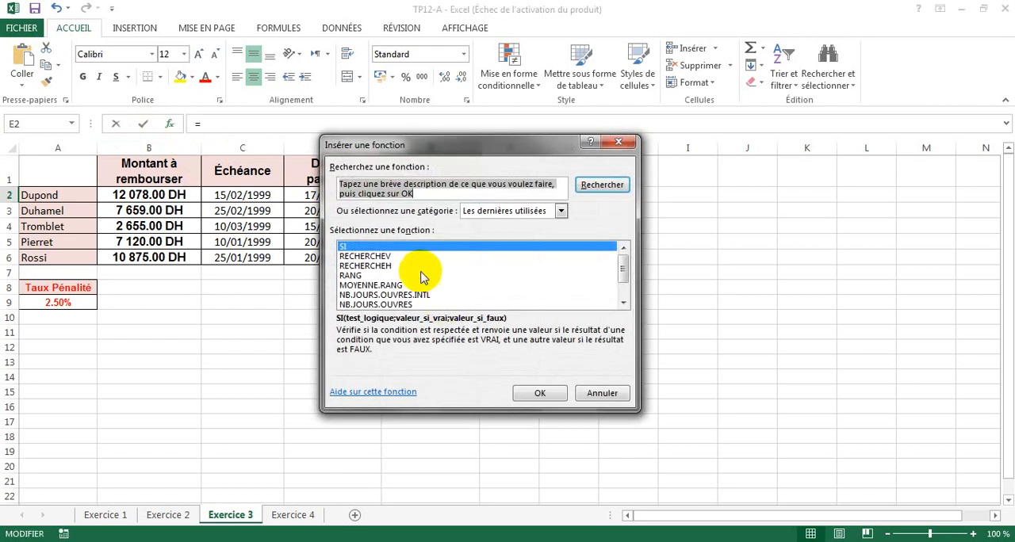
{"action": "left_click", "coordinate": [537, 394]}
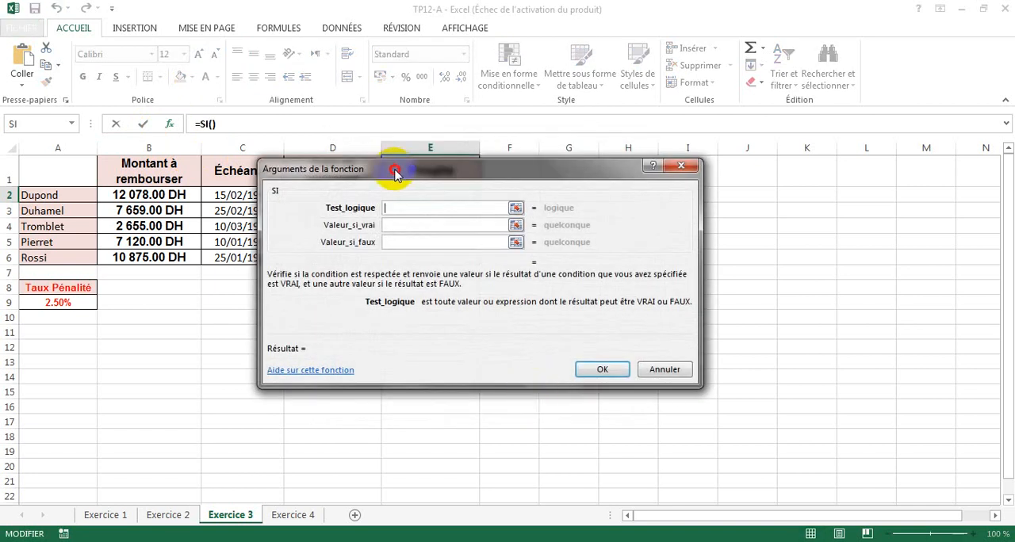
{"action": "left_click_drag", "start_coordinate": [389, 172], "coordinate": [587, 179]}
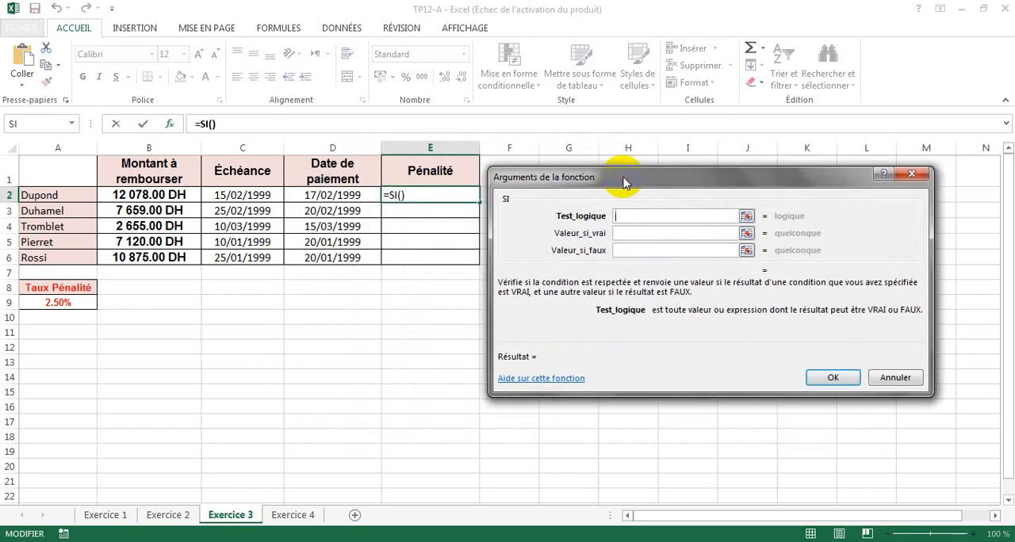
- Set the SI function's logical test (Test_logique) to D2>C2, comparing the payment date with the due date
{"action": "left_click", "coordinate": [244, 195]}
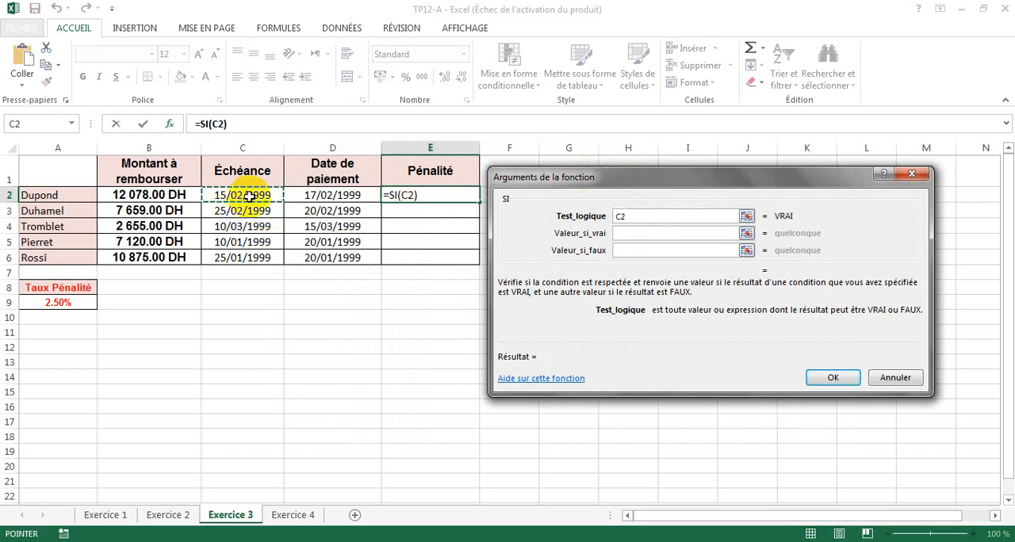
{"action": "left_click", "coordinate": [326, 198]}
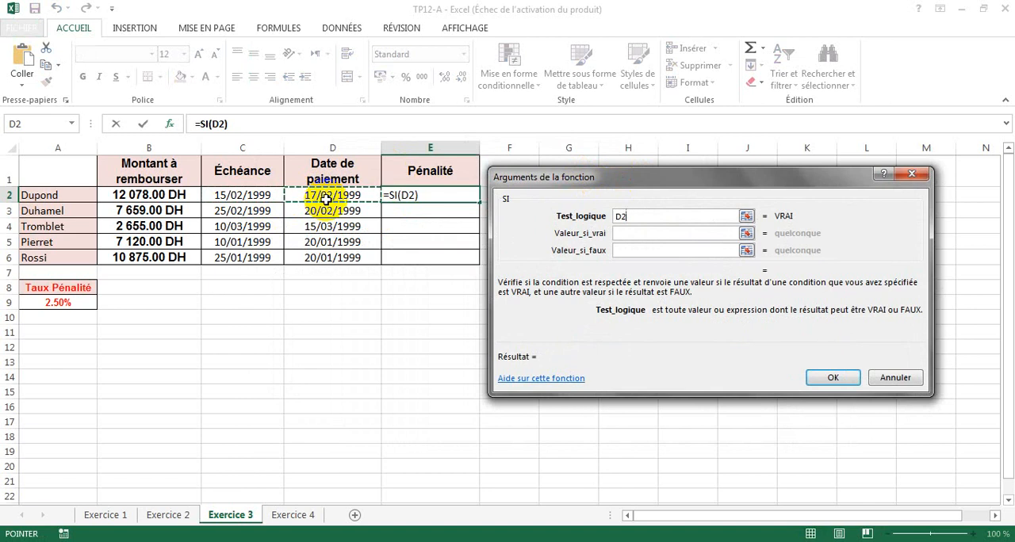
{"action": "type", "text": ">"}
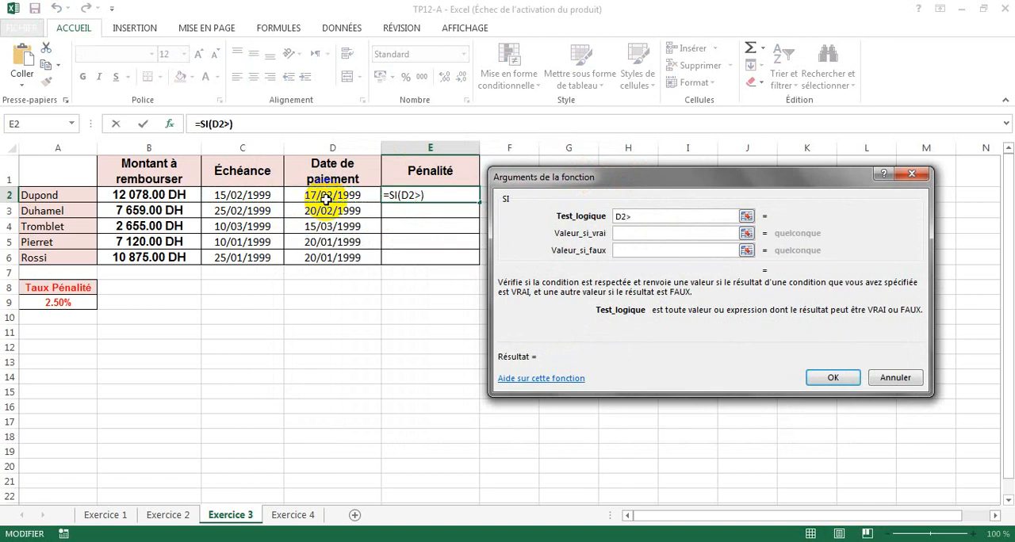
{"action": "type", "text": "="}
{"action": "left_click", "coordinate": [254, 193]}
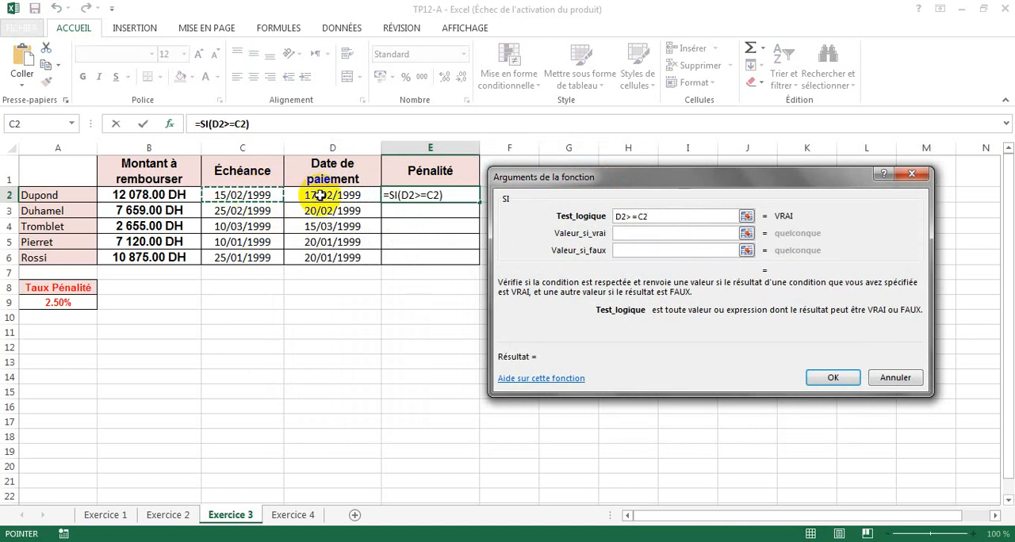
{"action": "key", "text": "BackSpace"}
{"action": "key", "text": "BackSpace"}
{"action": "key", "text": "BackSpace"}
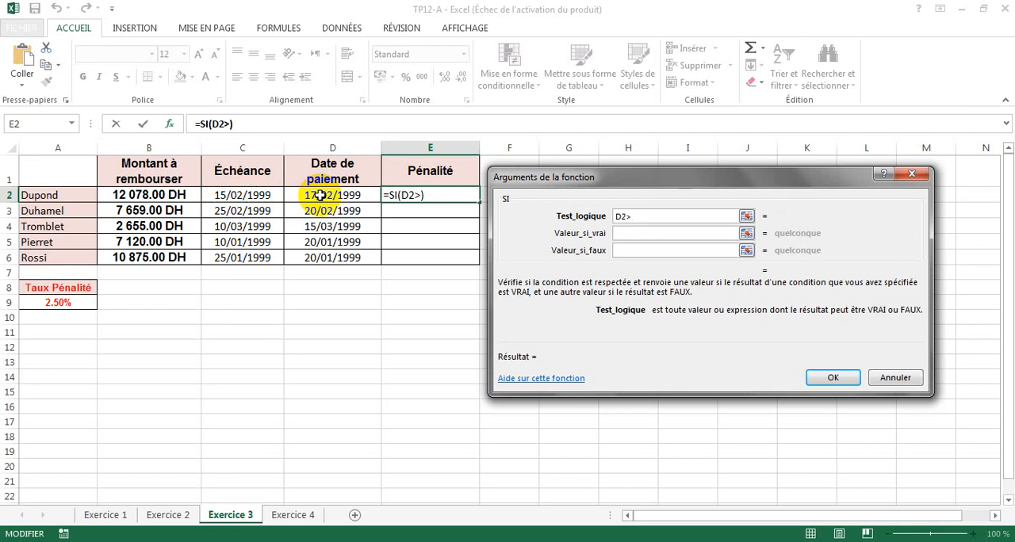
{"action": "left_click", "coordinate": [252, 195]}
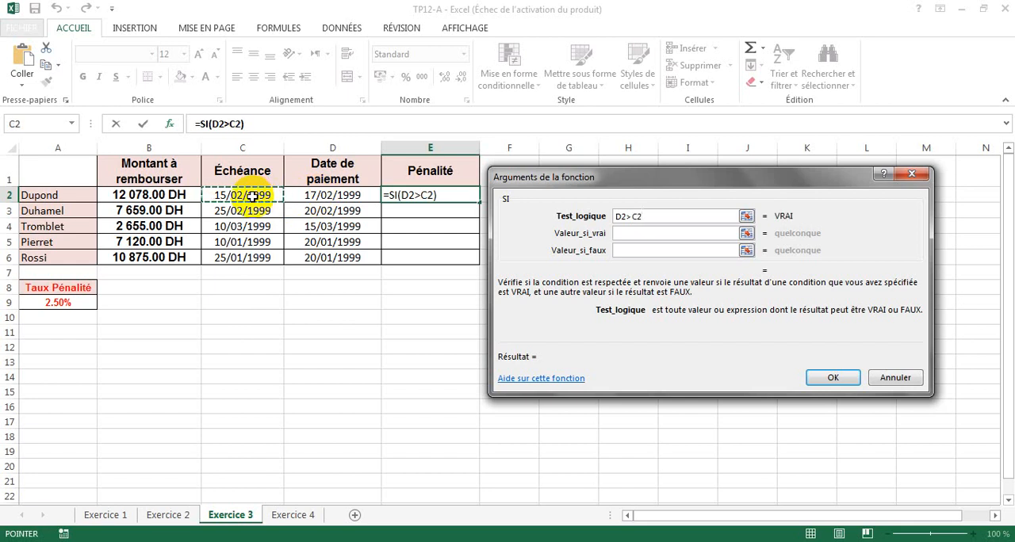
- Set the value if true (Valeur_si_vrai) to B2*A9, multiplying the amount to repay by the penalty rate
{"action": "left_click", "coordinate": [627, 233]}
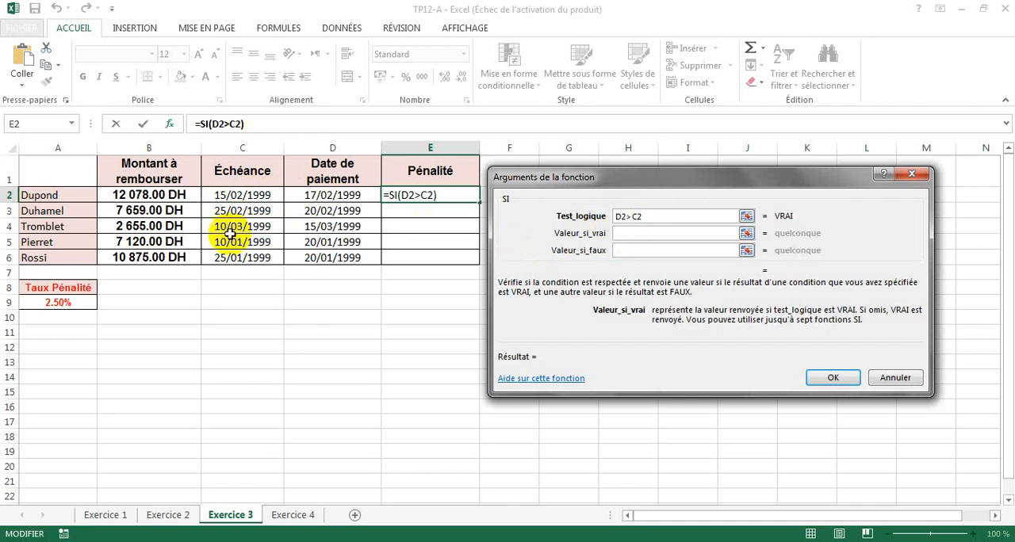
{"action": "left_click", "coordinate": [162, 199]}
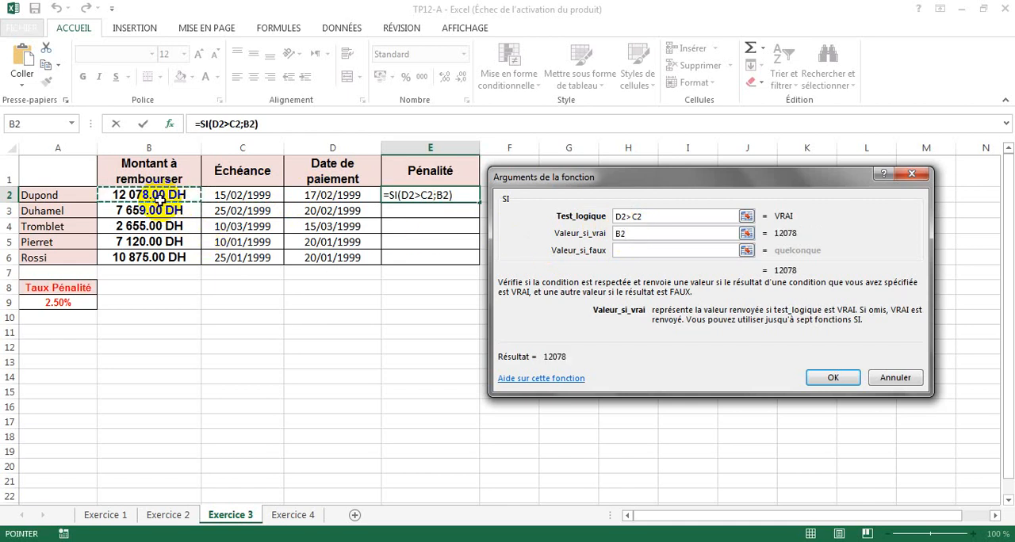
{"action": "type", "text": "*"}
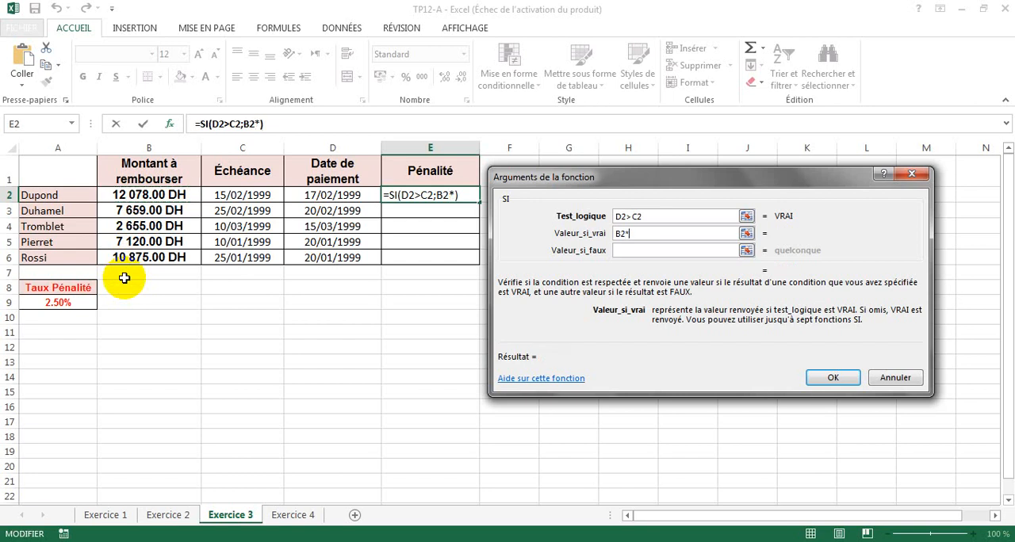
{"action": "left_click", "coordinate": [61, 303]}
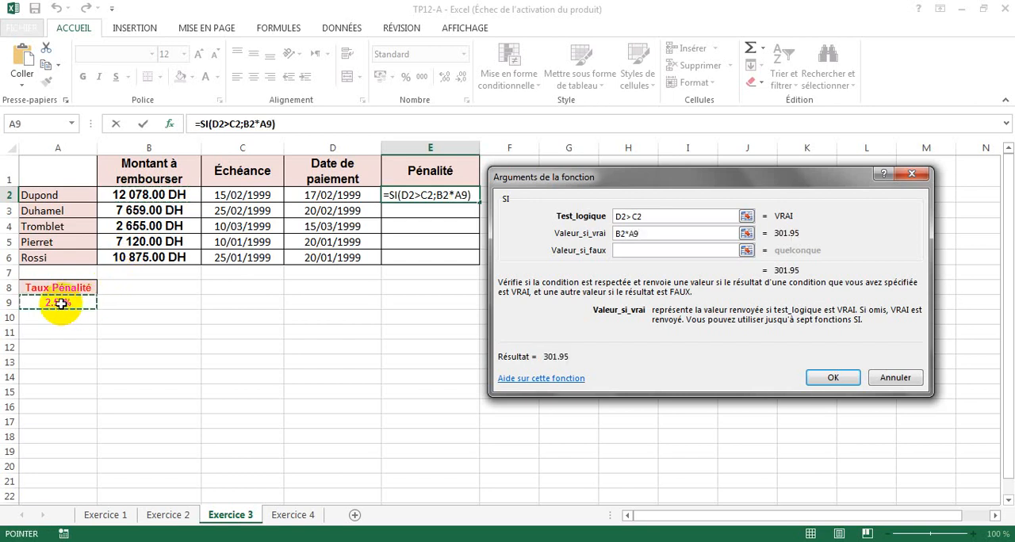
- Make the penalty rate reference absolute in the value if true (Valeur_si_vrai), so it reads B2*$A$9
{"action": "left_click", "coordinate": [555, 180]}
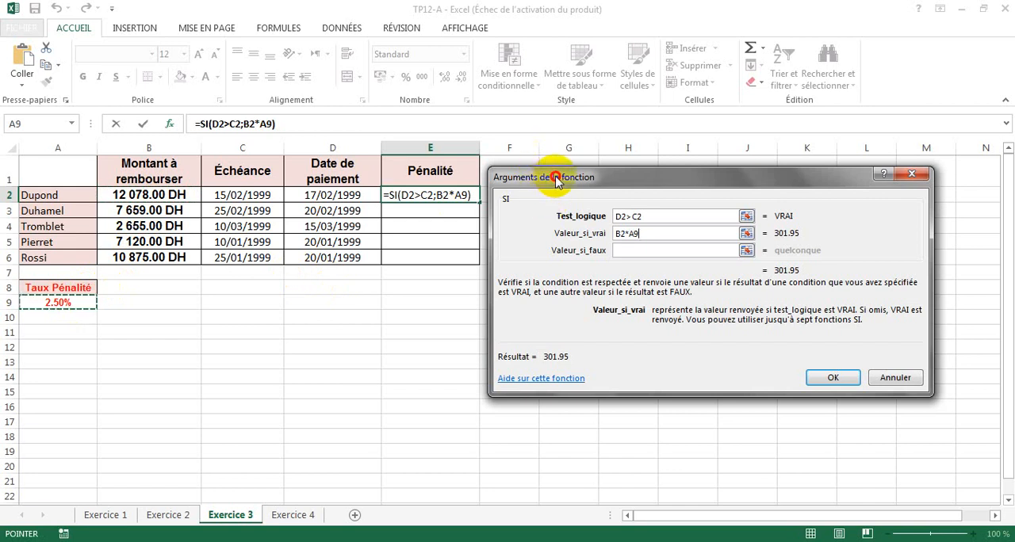
{"action": "left_click_drag", "start_coordinate": [555, 180], "coordinate": [577, 178]}
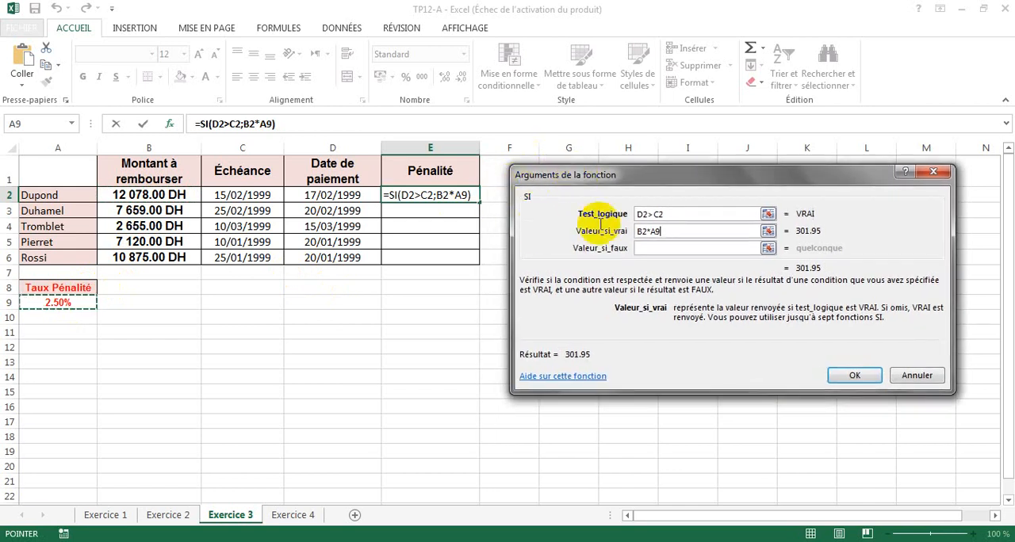
{"action": "left_click", "coordinate": [646, 231]}
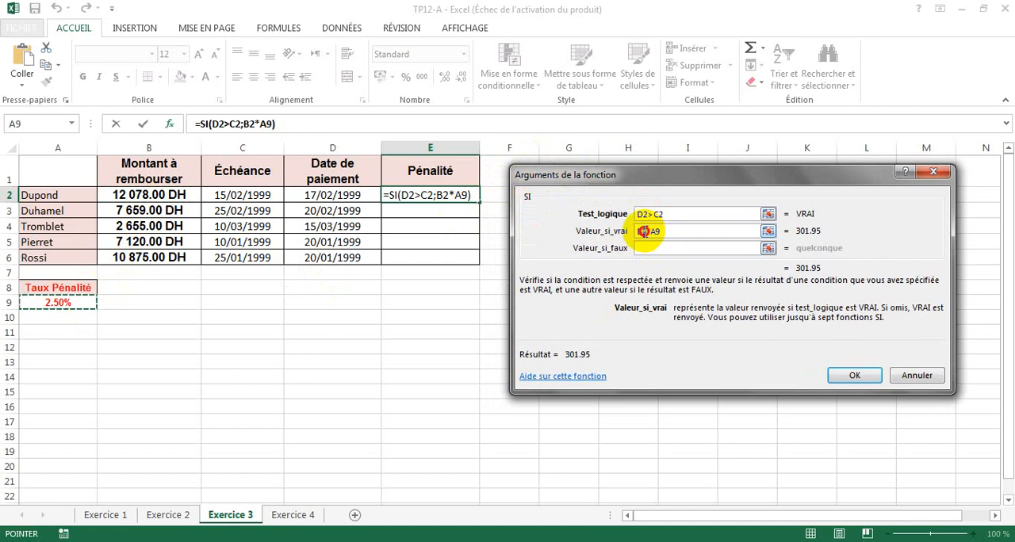
{"action": "left_click", "coordinate": [644, 231]}
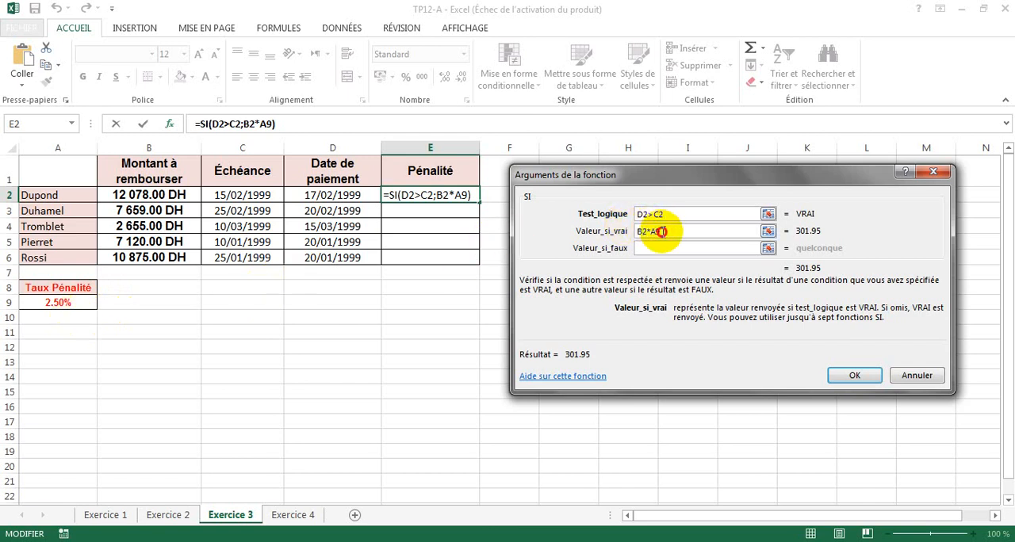
{"action": "left_click", "coordinate": [652, 231]}
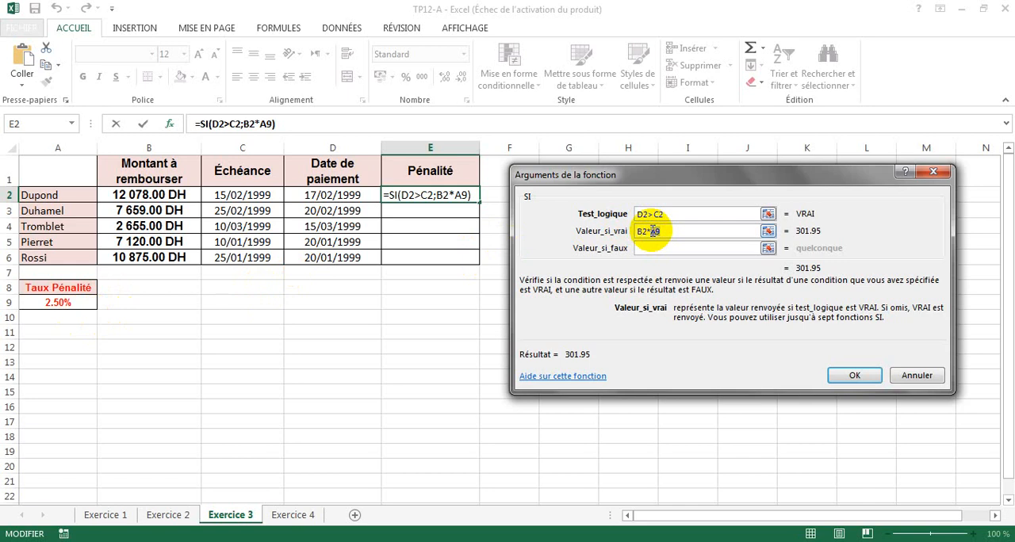
{"action": "key", "text": "F4"}
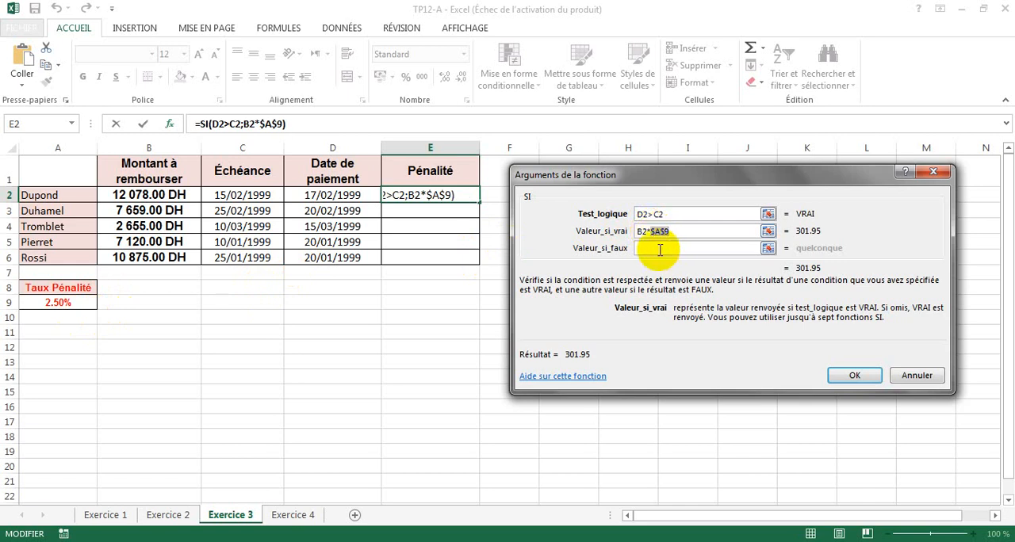
- Set the value if false (Valeur_si_faux) to 0, confirm the formula and fill it down the Pénalité column to E6
{"action": "left_click", "coordinate": [660, 249]}
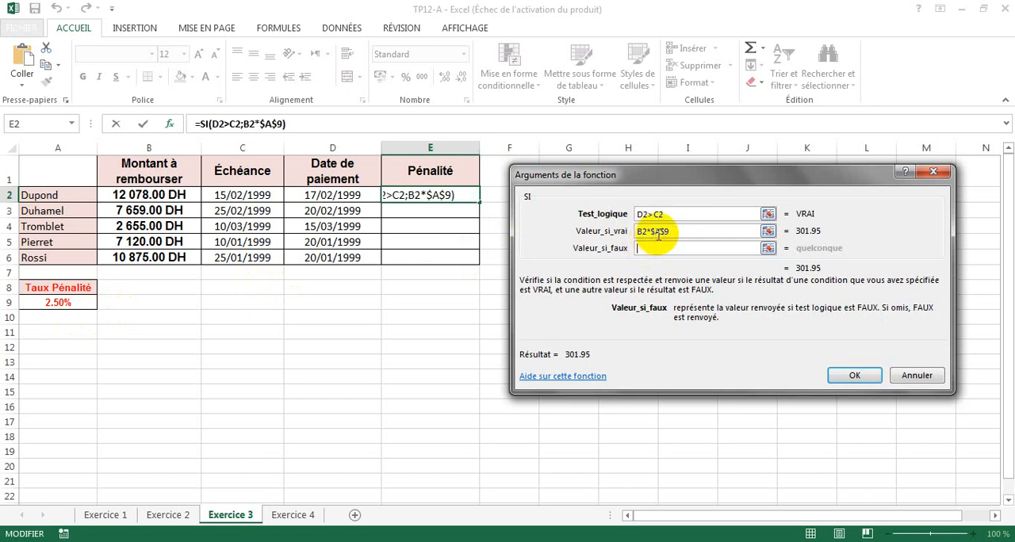
{"action": "left_click", "coordinate": [668, 219]}
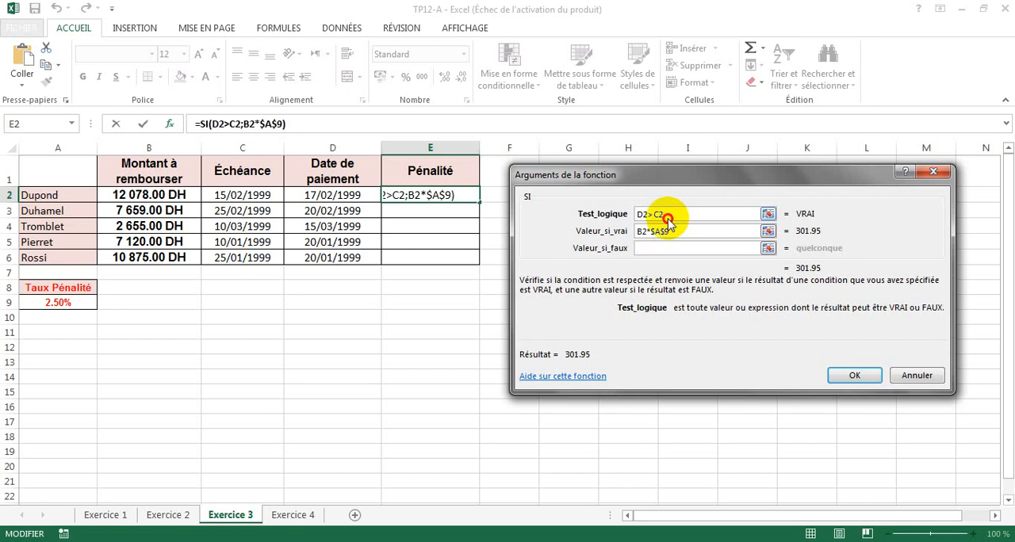
{"action": "left_click_drag", "start_coordinate": [669, 220], "coordinate": [639, 217]}
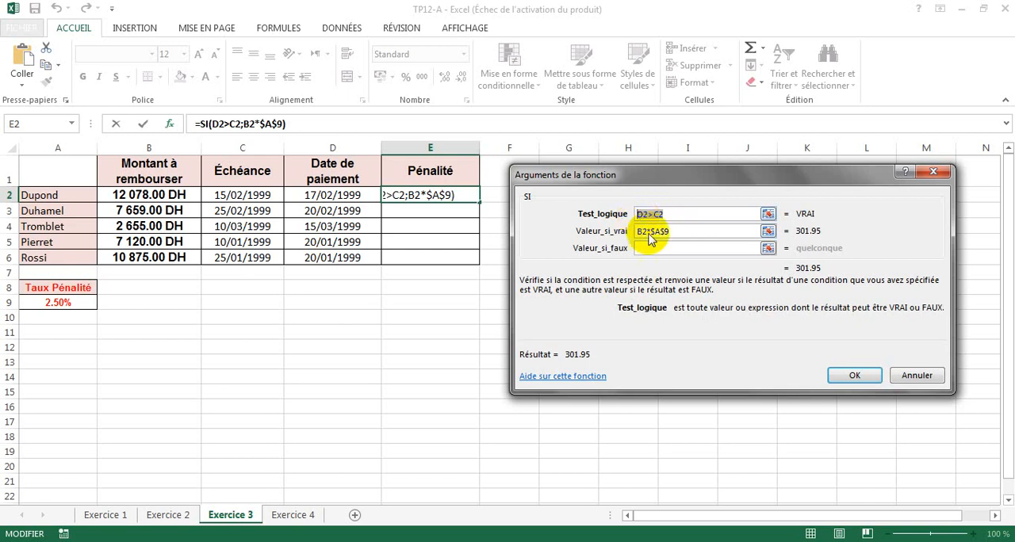
{"action": "left_click", "coordinate": [646, 249]}
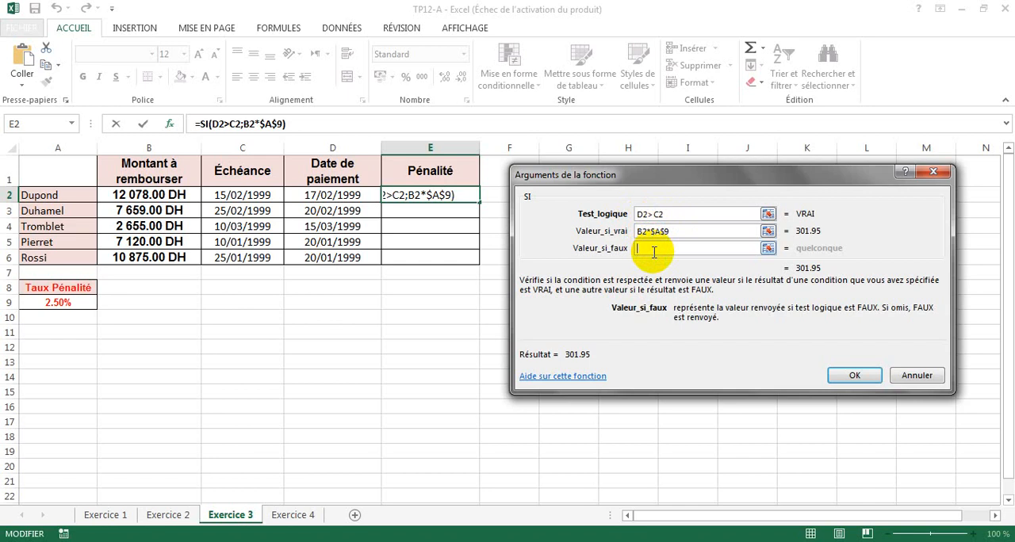
{"action": "type", "text": "0"}
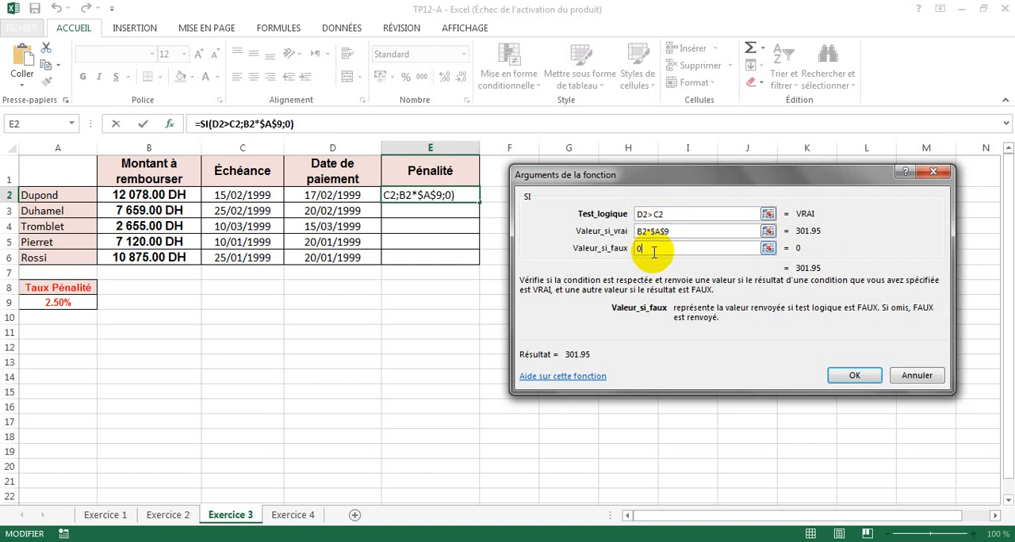
{"action": "left_click", "coordinate": [848, 373]}
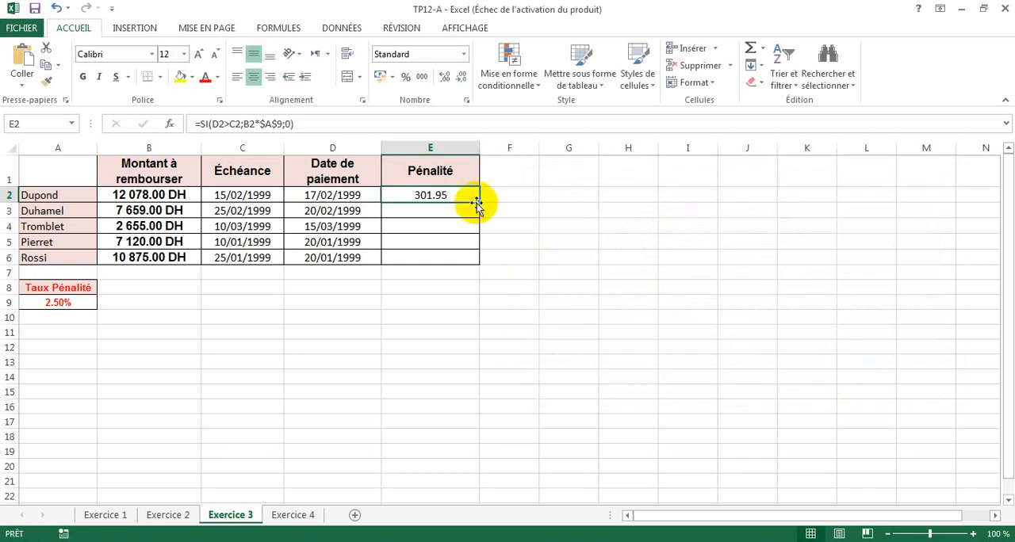
{"action": "left_click_drag", "start_coordinate": [478, 201], "coordinate": [471, 259]}
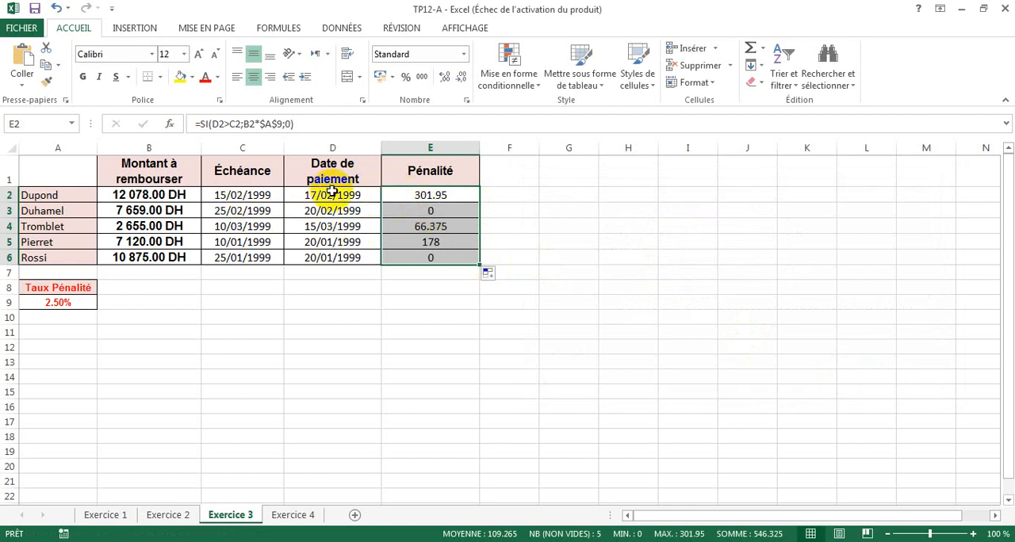
{"action": "left_click", "coordinate": [418, 208]}
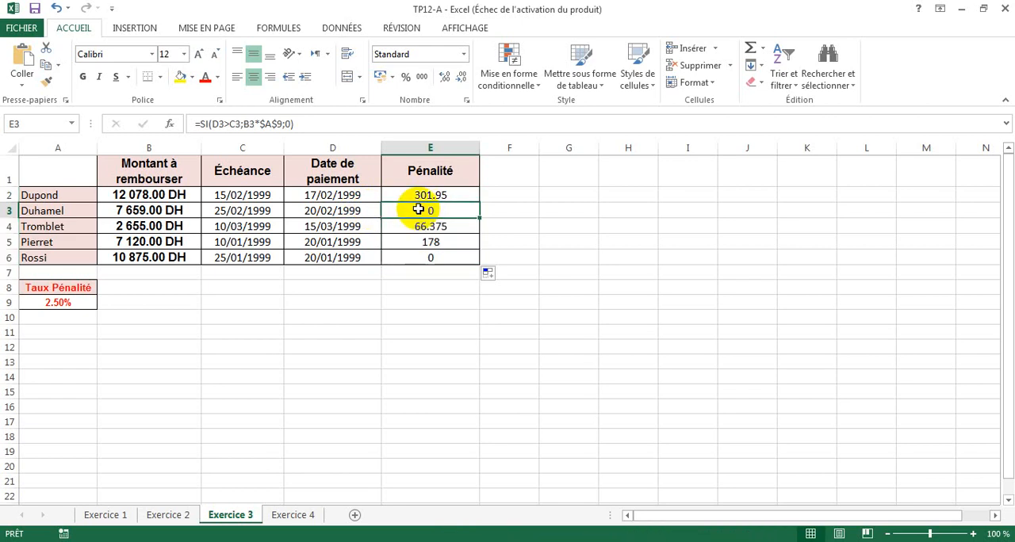
{"action": "left_click", "coordinate": [333, 211]}
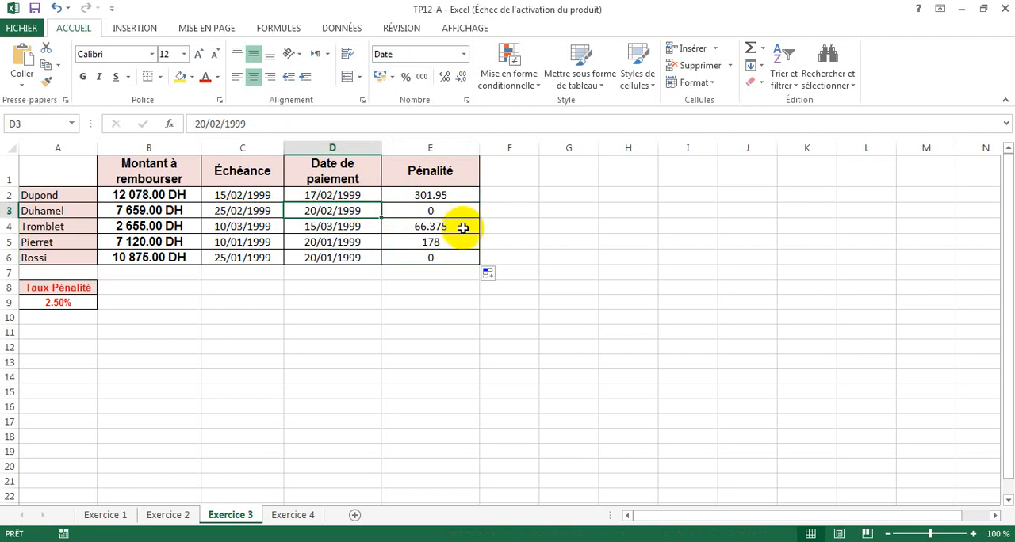
- On the Exercice 4 sheet, start an SI formula in E2 under DEBIT with the logical test D2="D"
{"action": "left_click", "coordinate": [293, 516]}
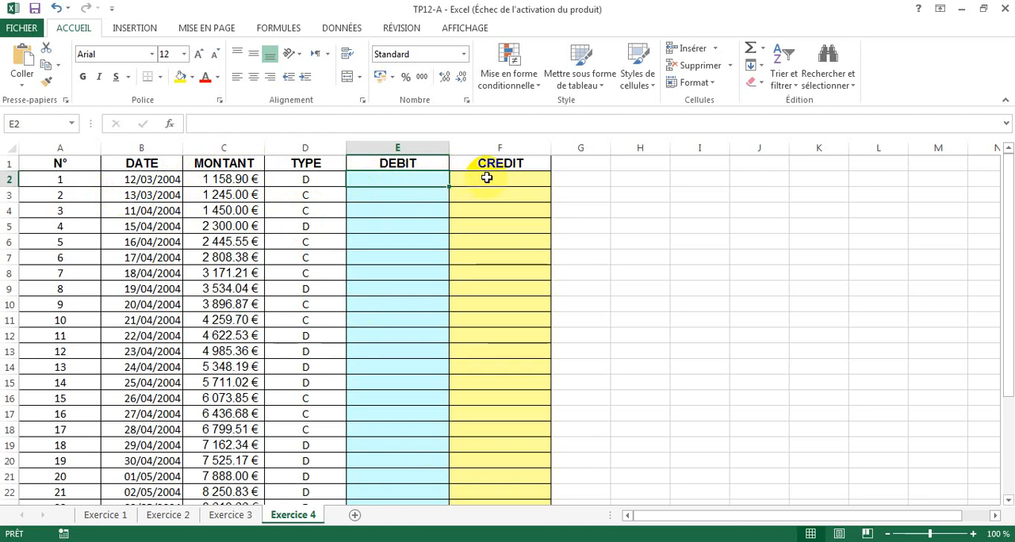
{"action": "key", "text": "ctrl"}
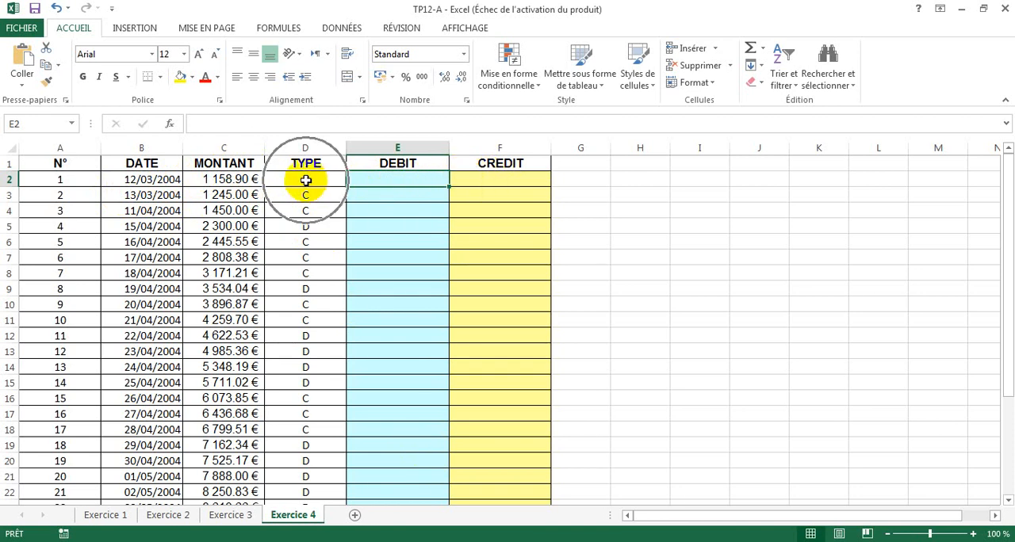
{"action": "left_click", "coordinate": [306, 181]}
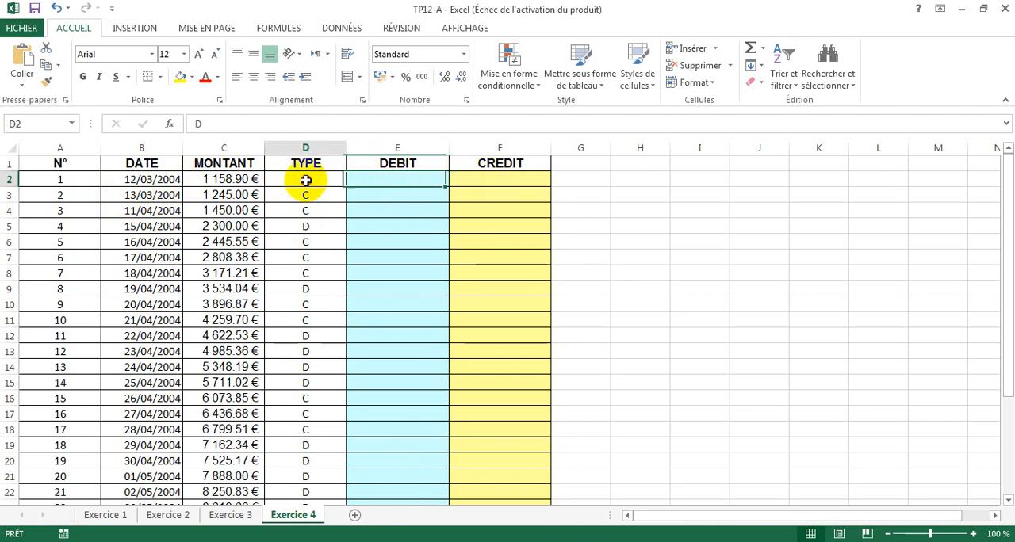
{"action": "left_click", "coordinate": [380, 178]}
{"action": "left_click", "coordinate": [299, 199]}
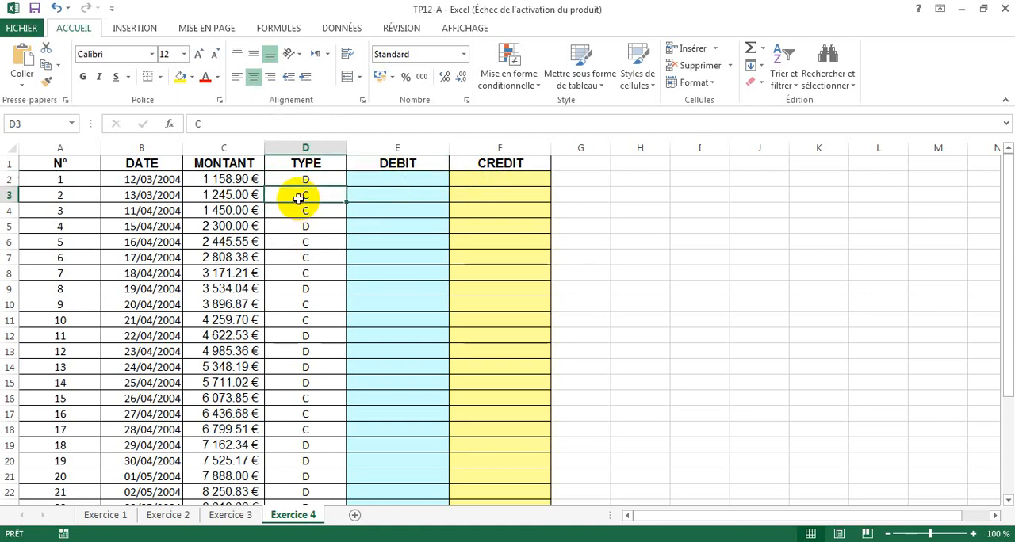
{"action": "left_click", "coordinate": [490, 195]}
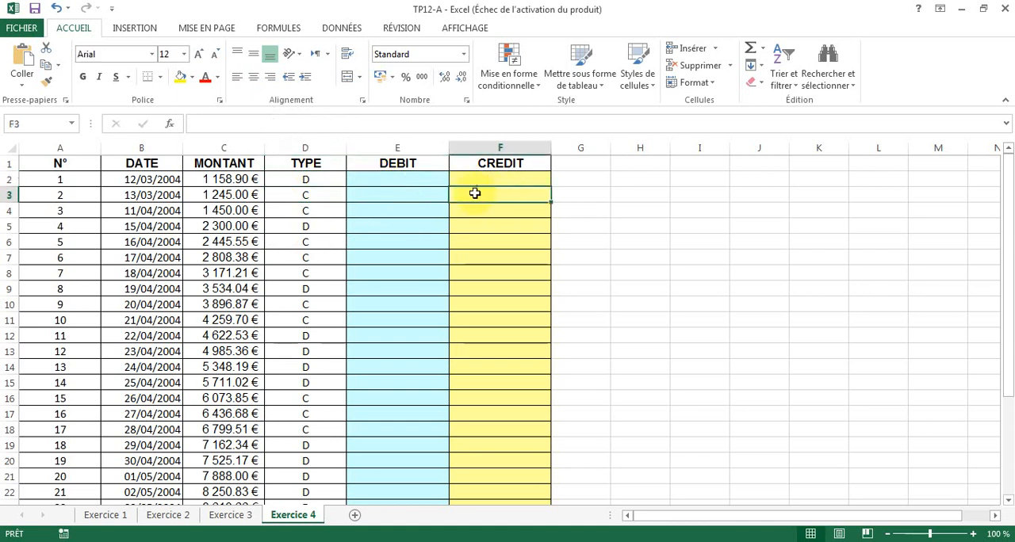
{"action": "left_click", "coordinate": [409, 180]}
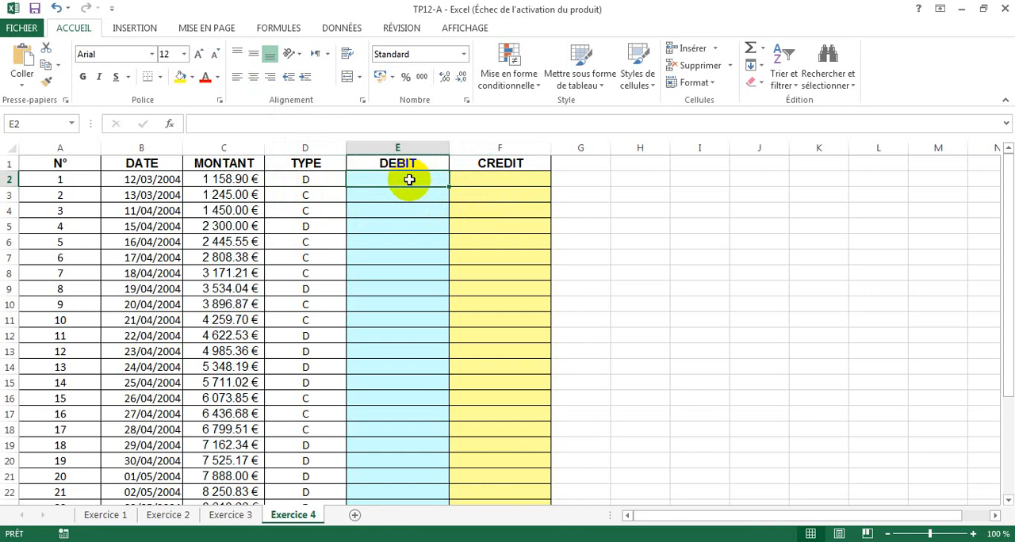
{"action": "type", "text": "=si("}
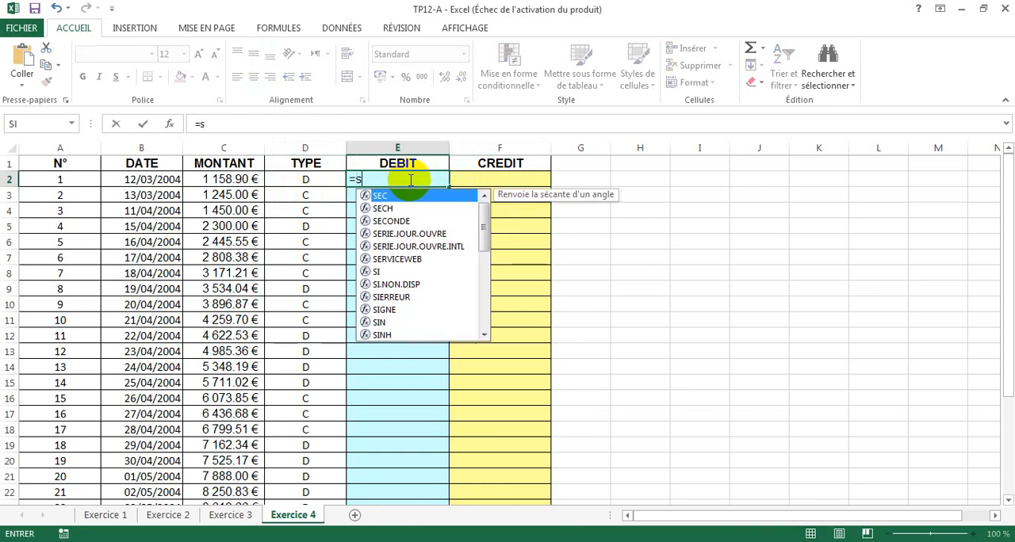
{"action": "left_click", "coordinate": [309, 179]}
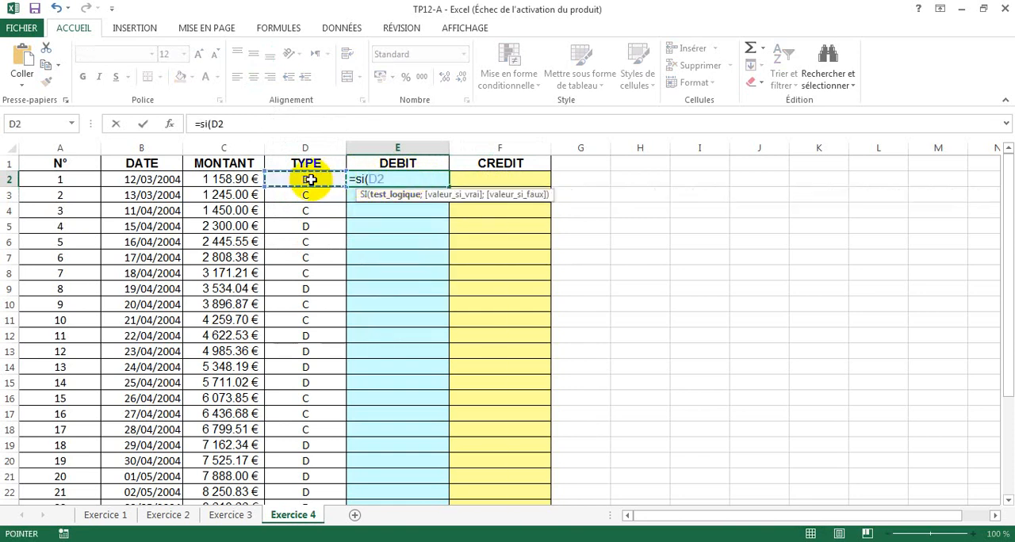
{"action": "type", "text": "=\"D"}
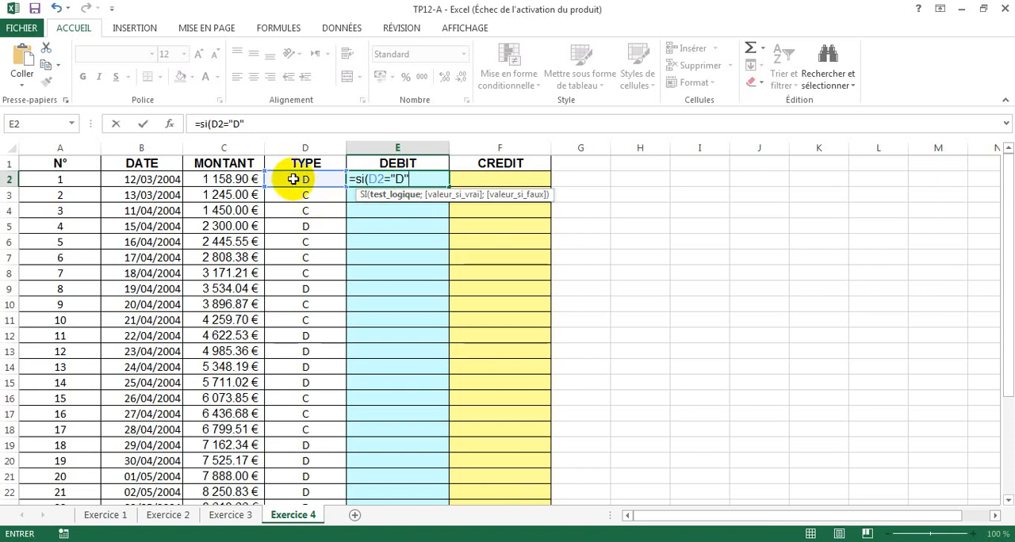
- Complete the E2 formula with C2 (the MONTANT) if true and a blank text in quotation marks if false
{"action": "type", "text": ";"}
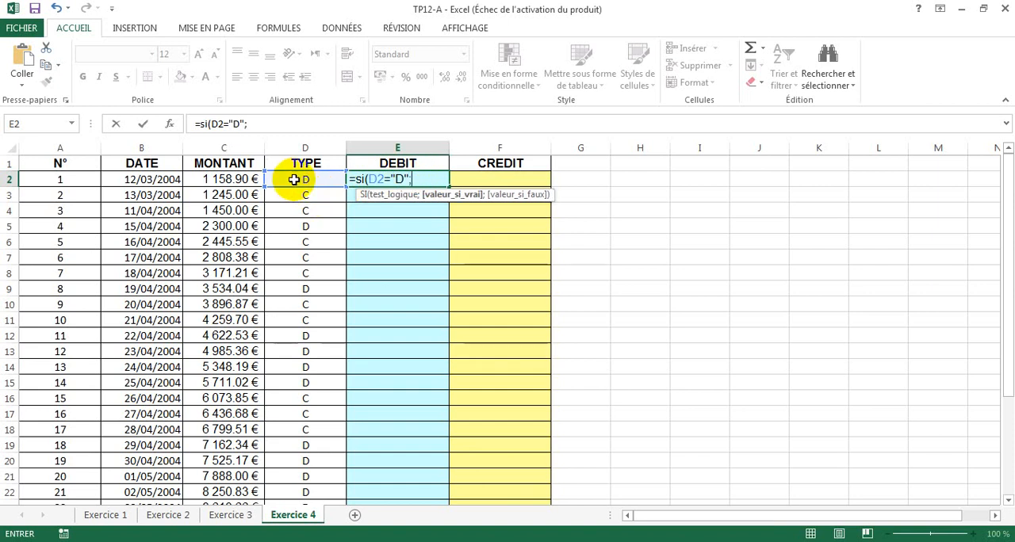
{"action": "left_click", "coordinate": [242, 180]}
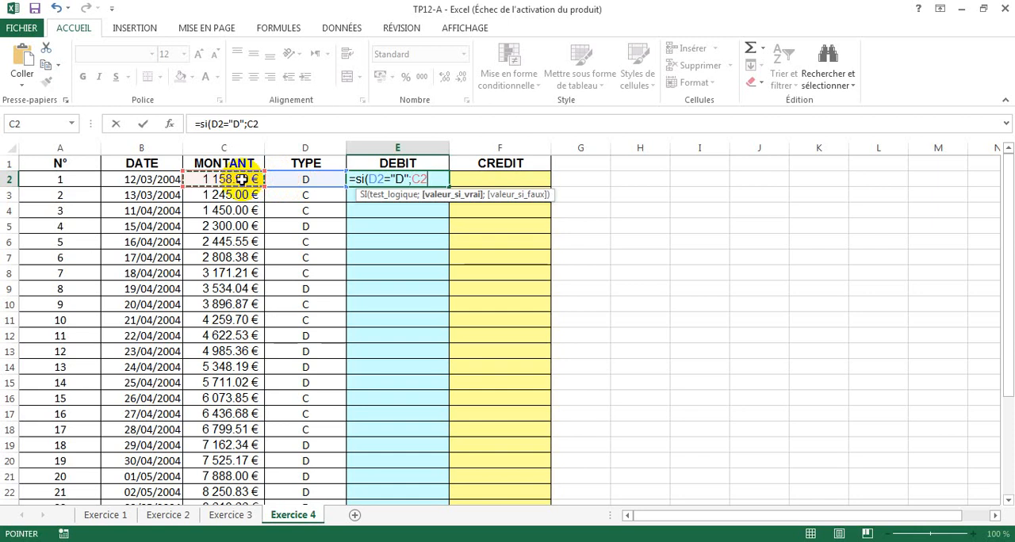
{"action": "type", "text": ";"}
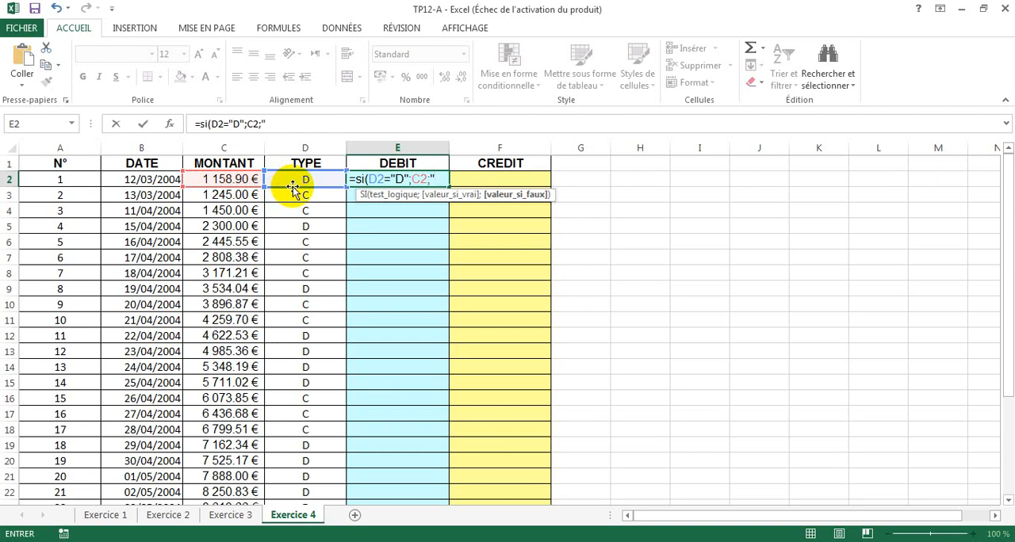
{"action": "type", "text": ")"}
{"action": "key", "text": "Return"}
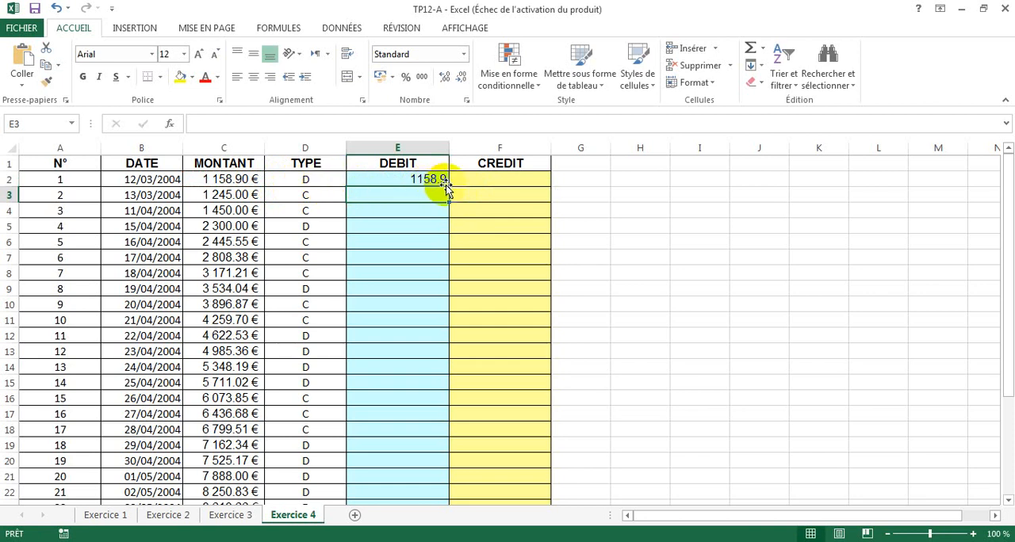
- Start an SI formula in F2 under CREDIT with the logical test D2="C"
{"action": "left_click", "coordinate": [495, 180]}
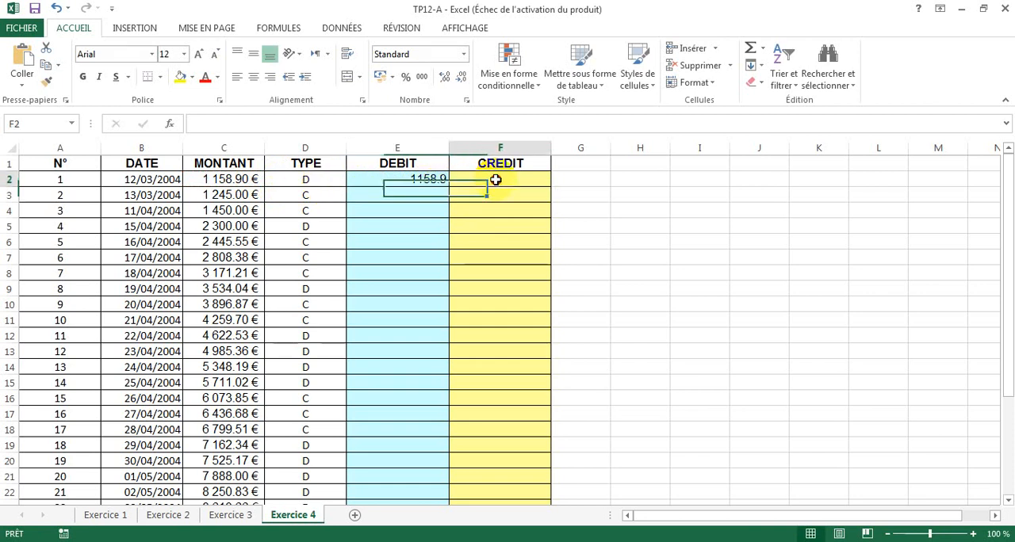
{"action": "type", "text": "="}
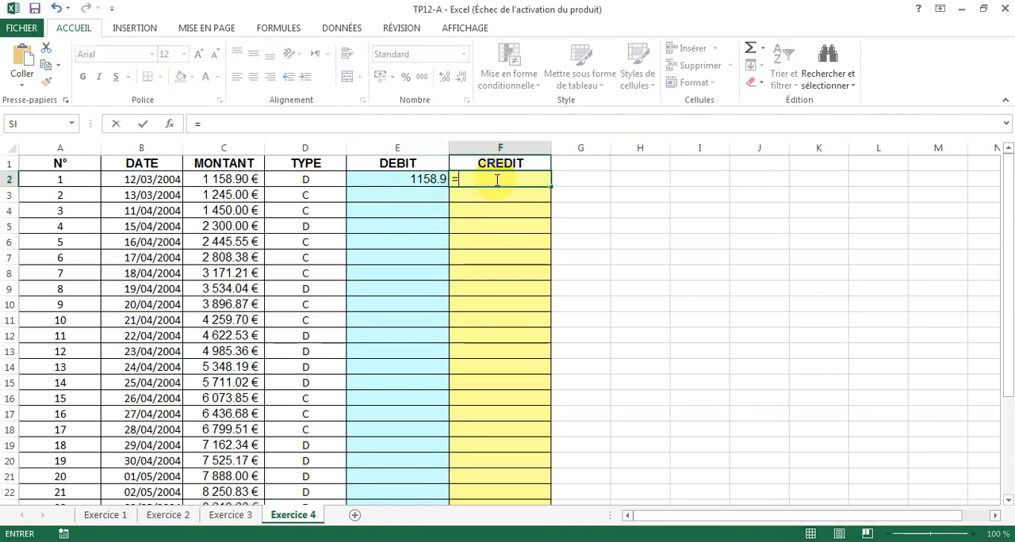
{"action": "type", "text": "si"}
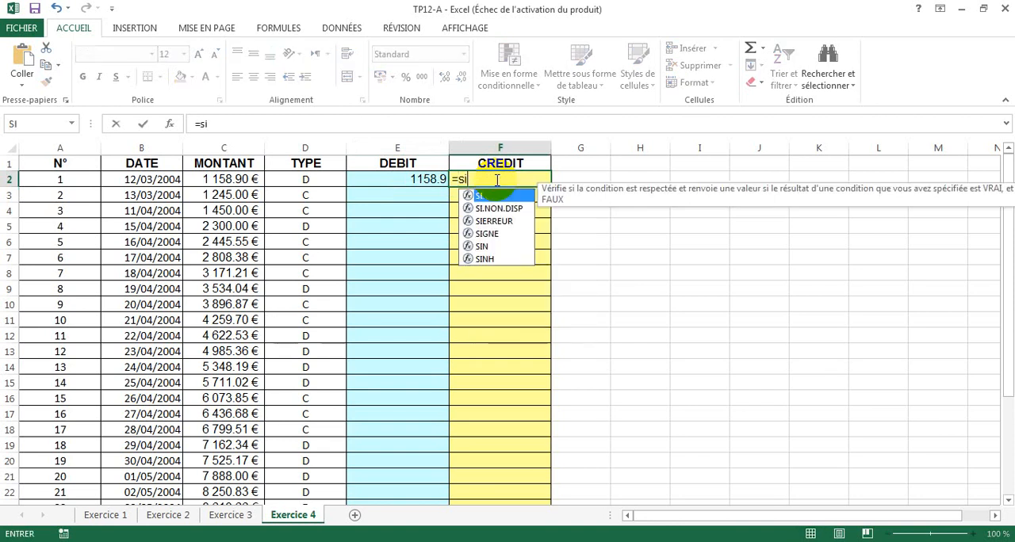
{"action": "type", "text": "("}
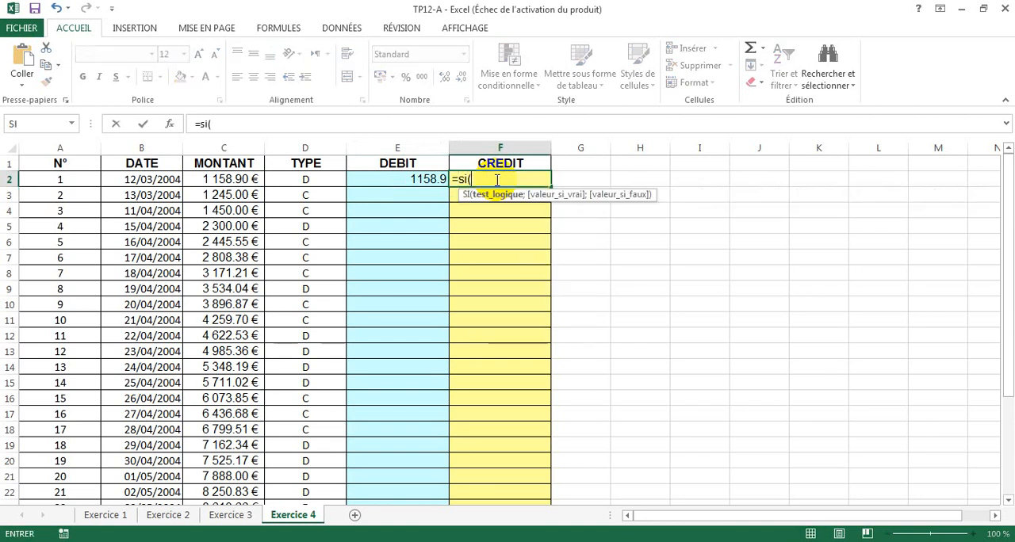
{"action": "left_click", "coordinate": [305, 179]}
{"action": "type", "text": "=\"C"}
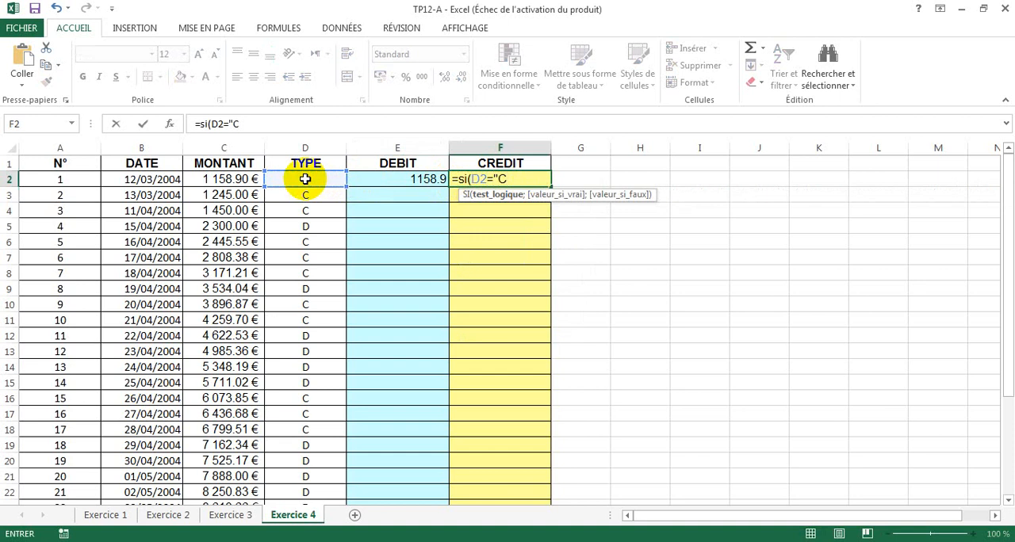
{"action": "type", "text": "\";"}
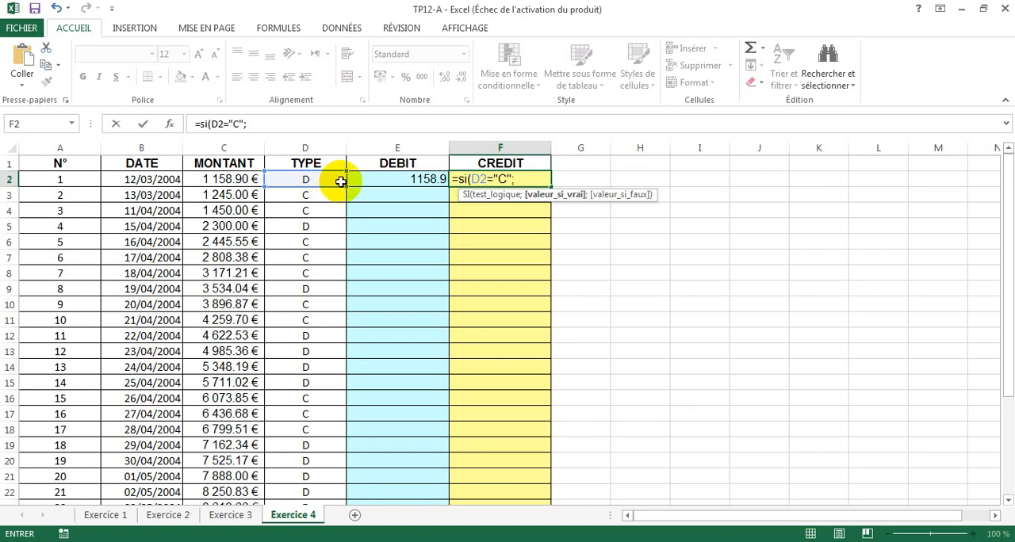
- Complete the F2 formula with C2 (the MONTANT) if true and an empty text "" if false, and confirm it
{"action": "left_click", "coordinate": [215, 182]}
{"action": "type", "text": ";"}
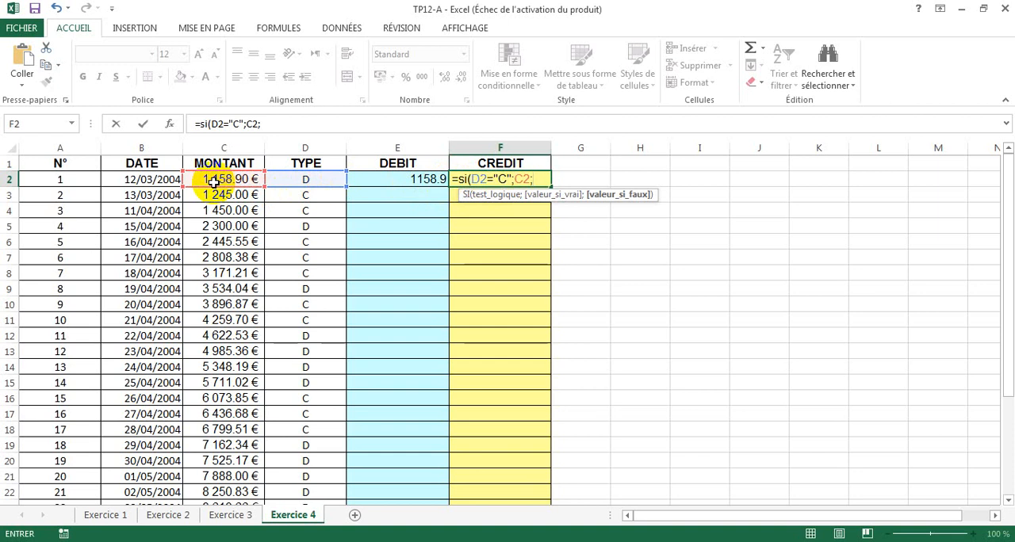
{"action": "type", "text": "\"\")"}
{"action": "key", "text": "Return"}
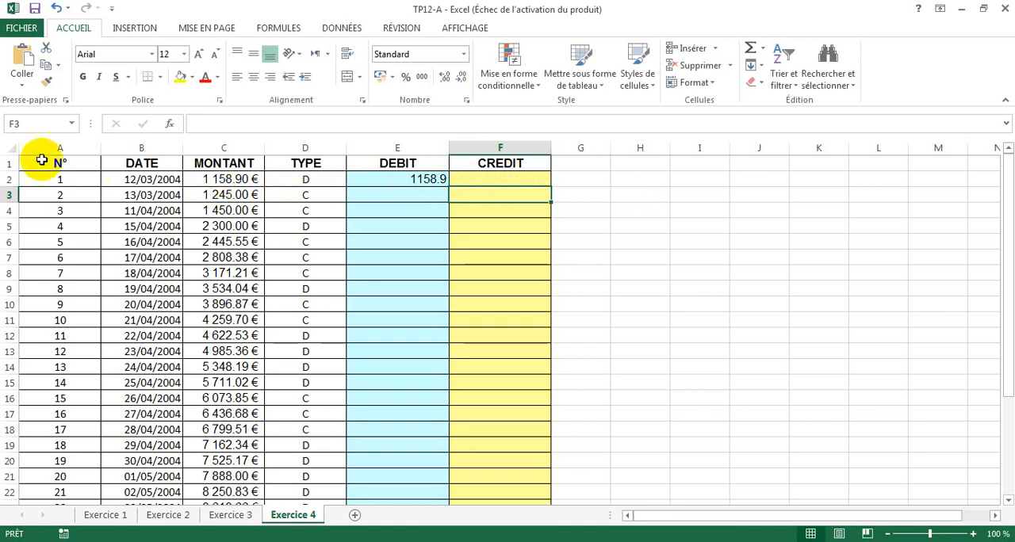
- Fill the DEBIT and CREDIT formulas in E2:F2 down together to row 26 and check row 18 against its TYPE
{"action": "left_click", "coordinate": [409, 180]}
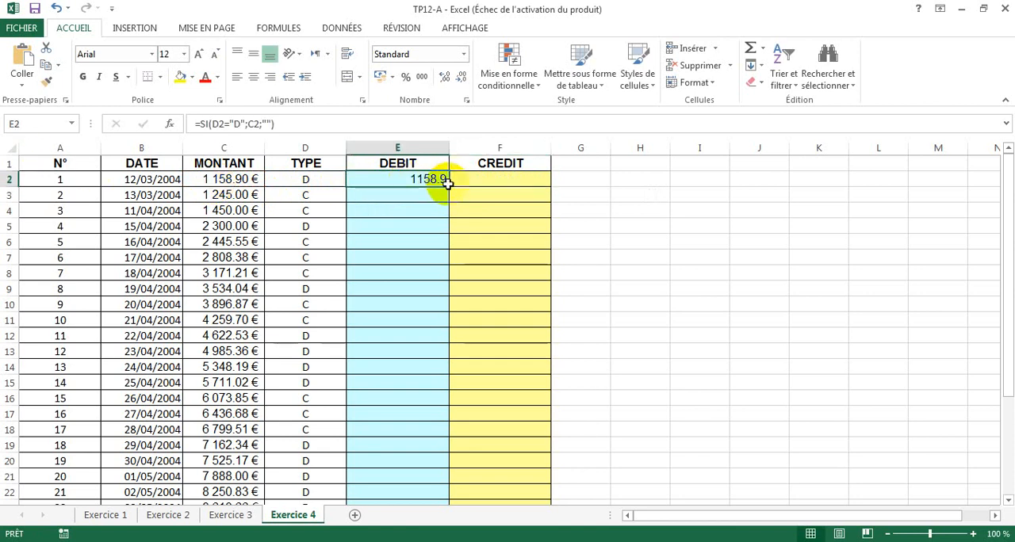
{"action": "left_click", "coordinate": [475, 182]}
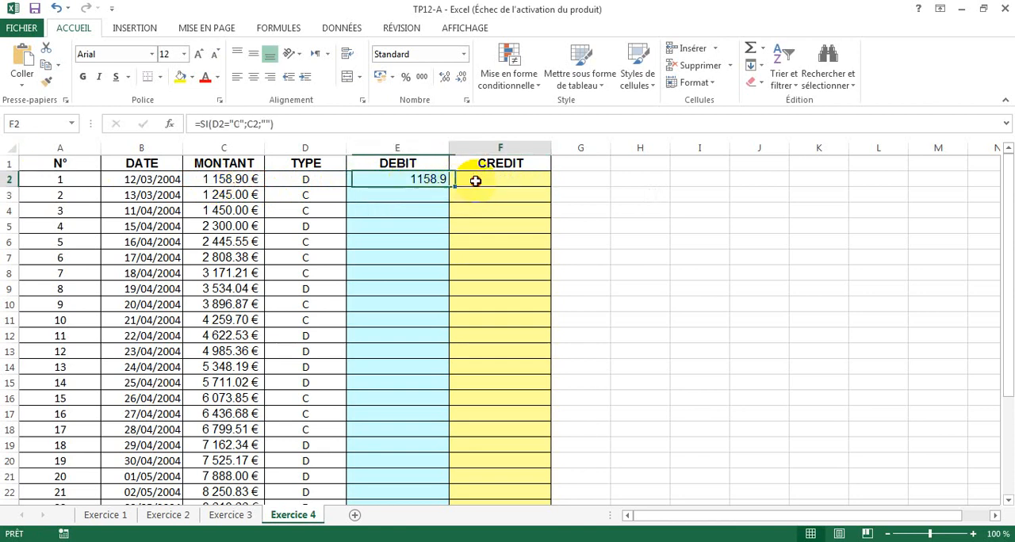
{"action": "left_click", "coordinate": [284, 179]}
{"action": "left_click_drag", "start_coordinate": [406, 182], "coordinate": [485, 182]}
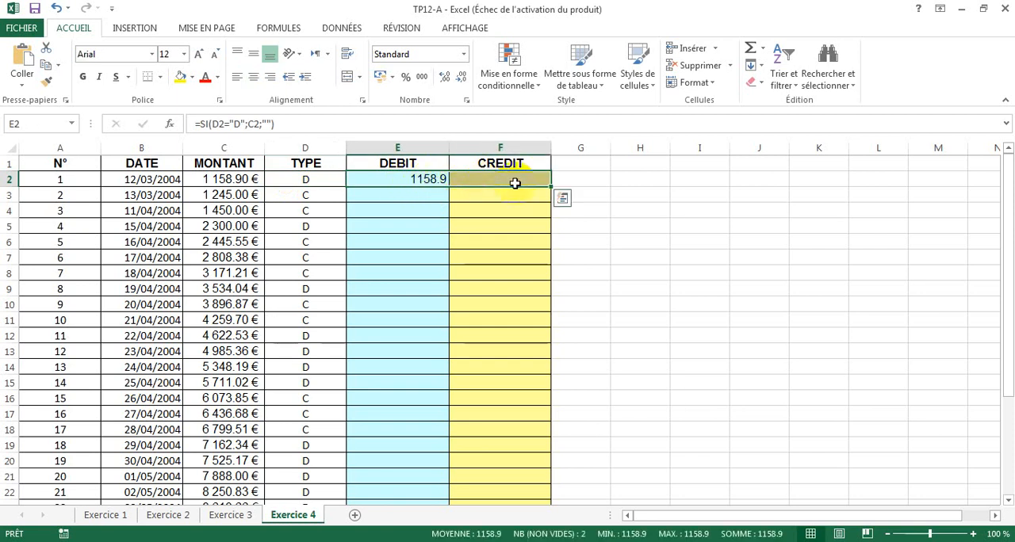
{"action": "left_click_drag", "start_coordinate": [551, 187], "coordinate": [536, 418]}
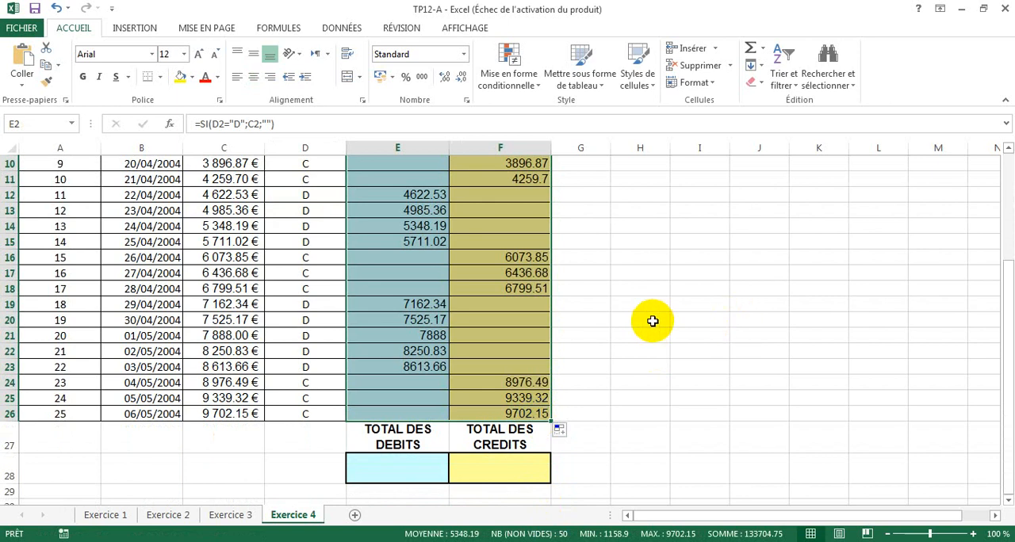
{"action": "left_click", "coordinate": [309, 291]}
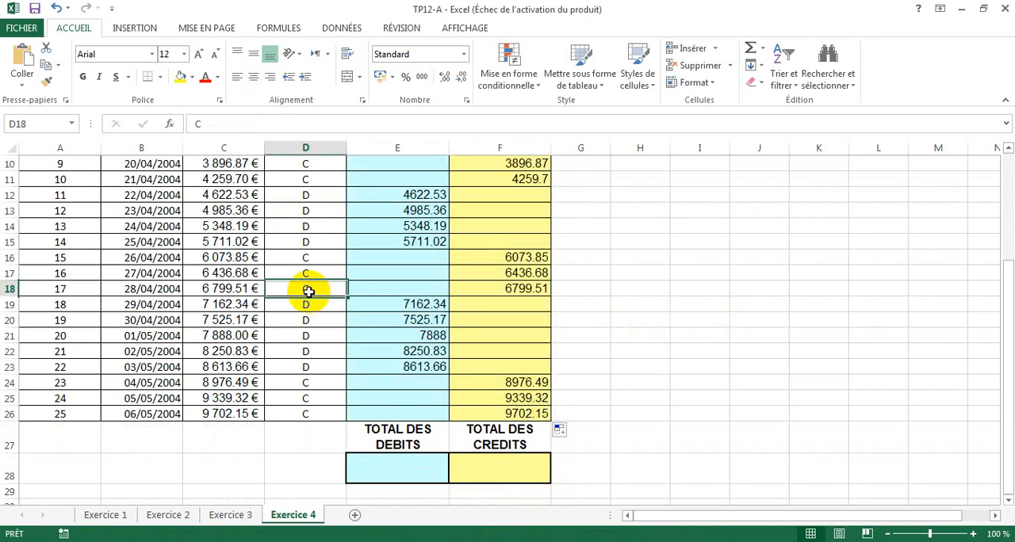
{"action": "left_click", "coordinate": [520, 289]}
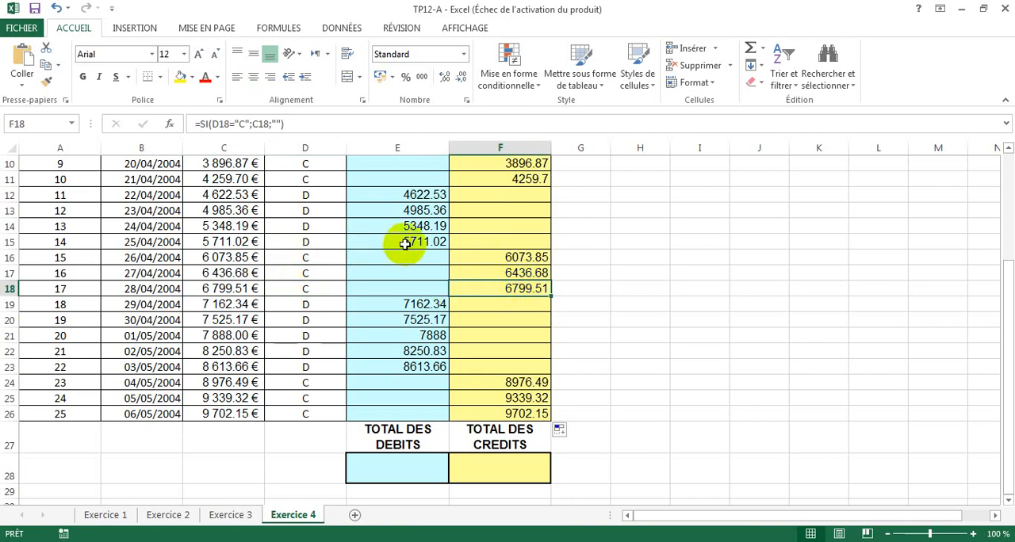
- Calculate TOTAL DES DEBITS in E28 with a SOMME of E2:E26
{"action": "left_click", "coordinate": [402, 475]}
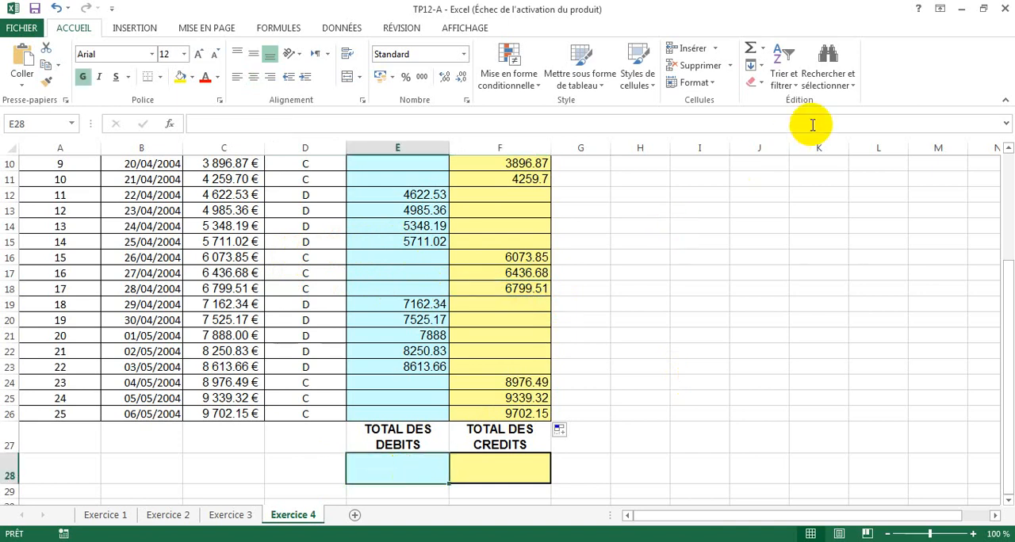
{"action": "left_click", "coordinate": [767, 49]}
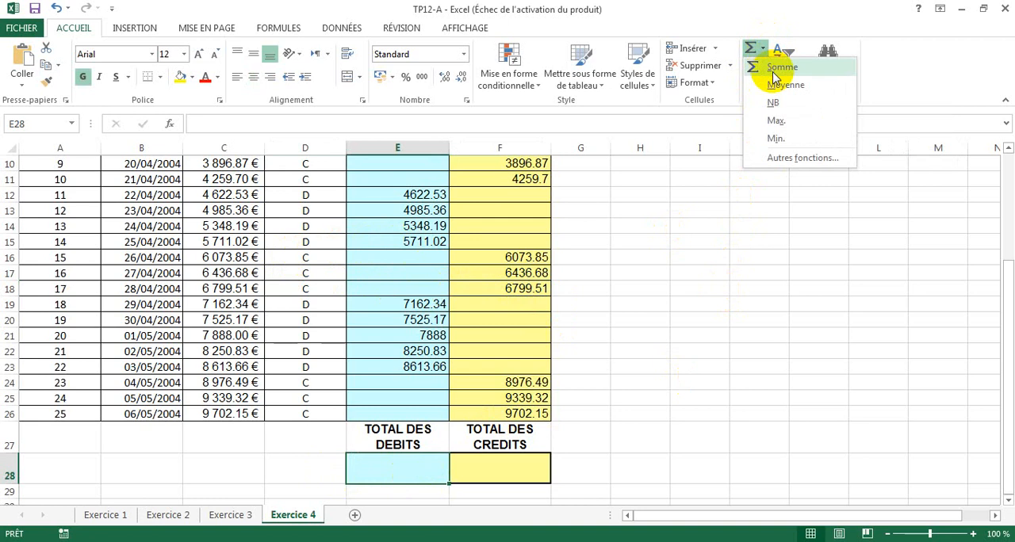
{"action": "left_click", "coordinate": [776, 71]}
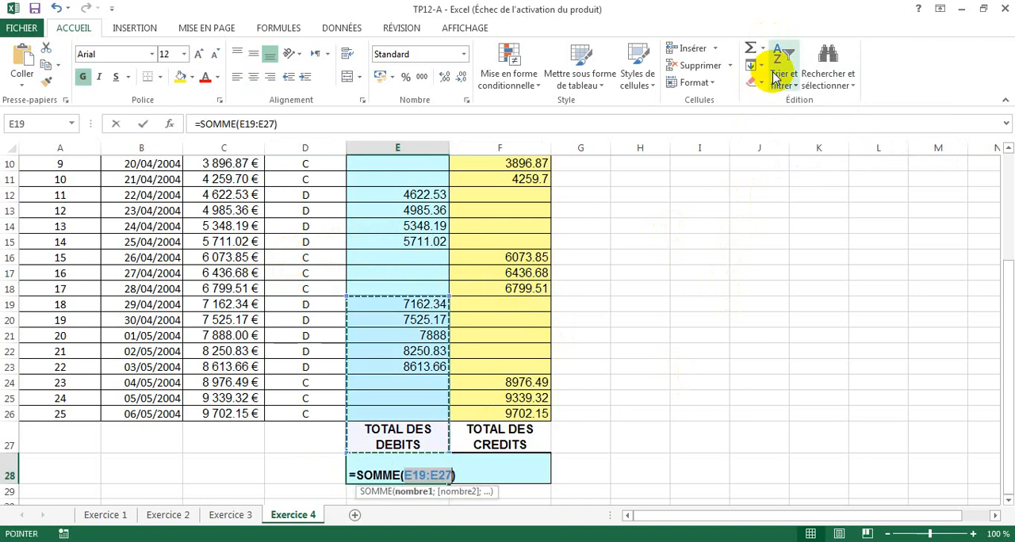
{"action": "left_click", "coordinate": [395, 413]}
{"action": "left_click_drag", "start_coordinate": [395, 413], "coordinate": [391, 178]}
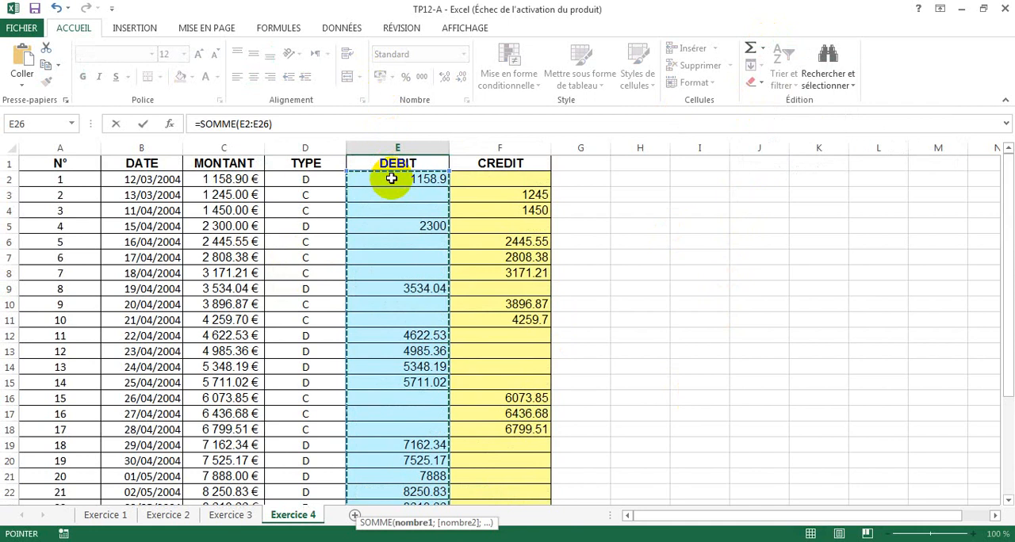
{"action": "key", "text": "Return"}
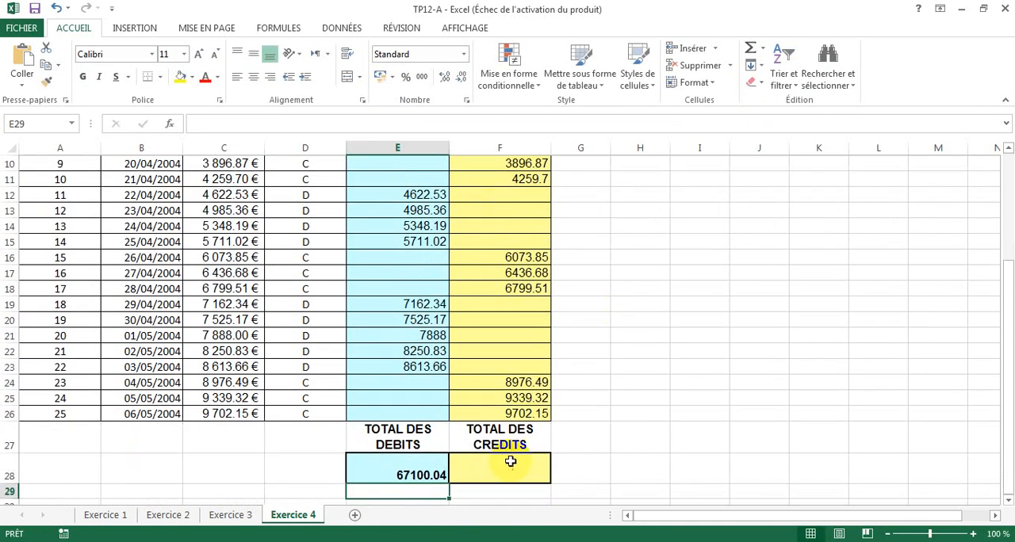
- Calculate TOTAL DES CREDITS in F28 with a SOMME of F2:F26
{"action": "left_click", "coordinate": [508, 467]}
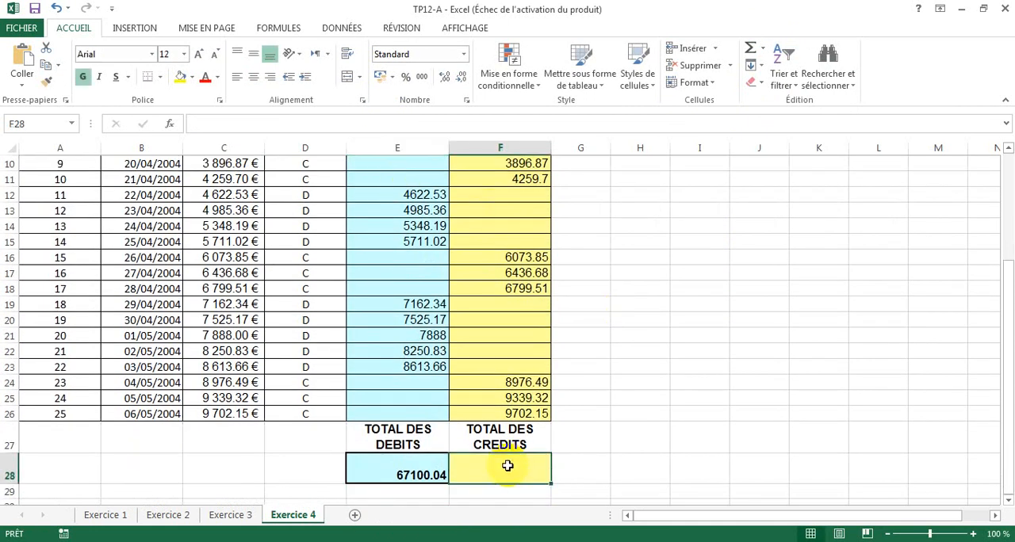
{"action": "left_click", "coordinate": [760, 50]}
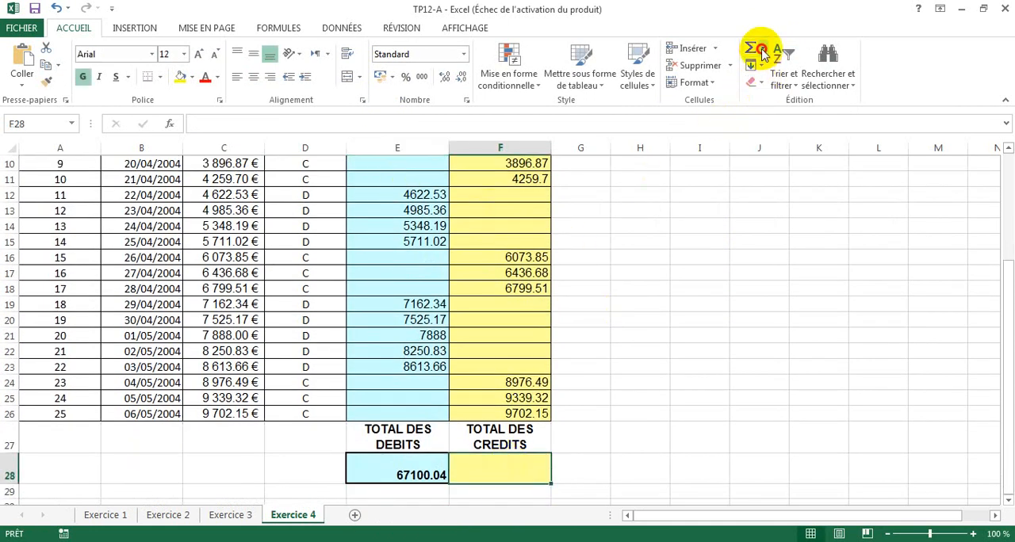
{"action": "left_click", "coordinate": [768, 67]}
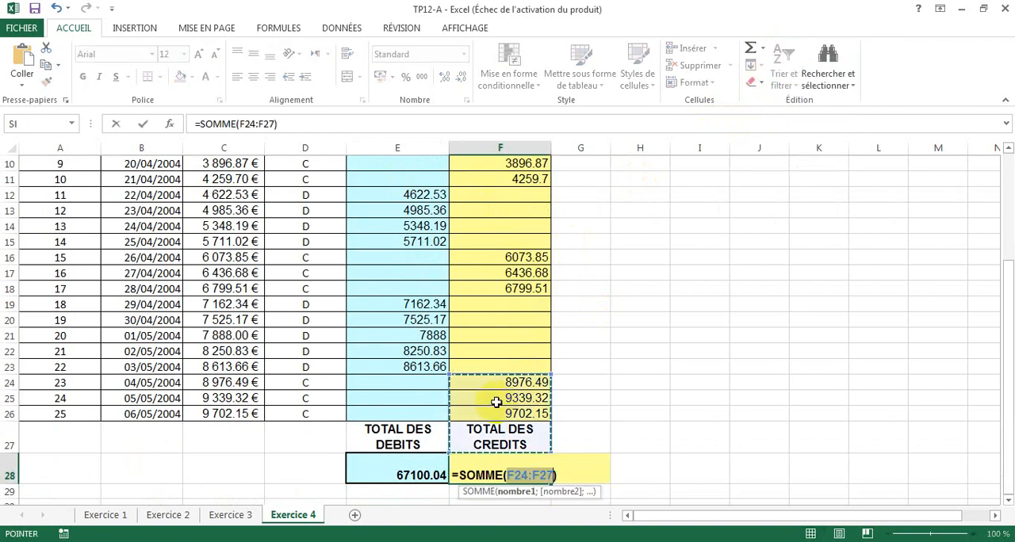
{"action": "left_click_drag", "start_coordinate": [500, 411], "coordinate": [494, 176]}
{"action": "key", "text": "ctrl+Return"}
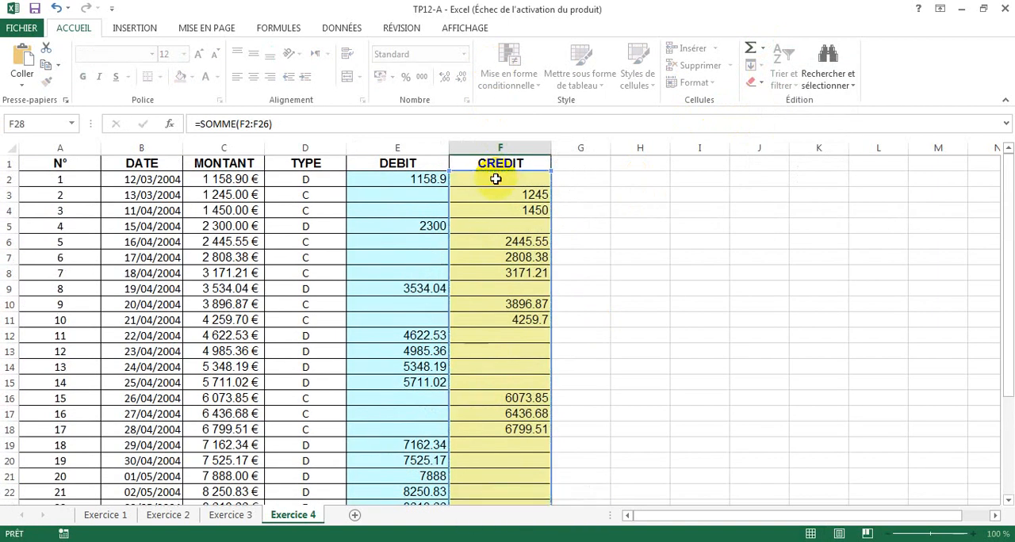
{"action": "key", "text": "Return"}
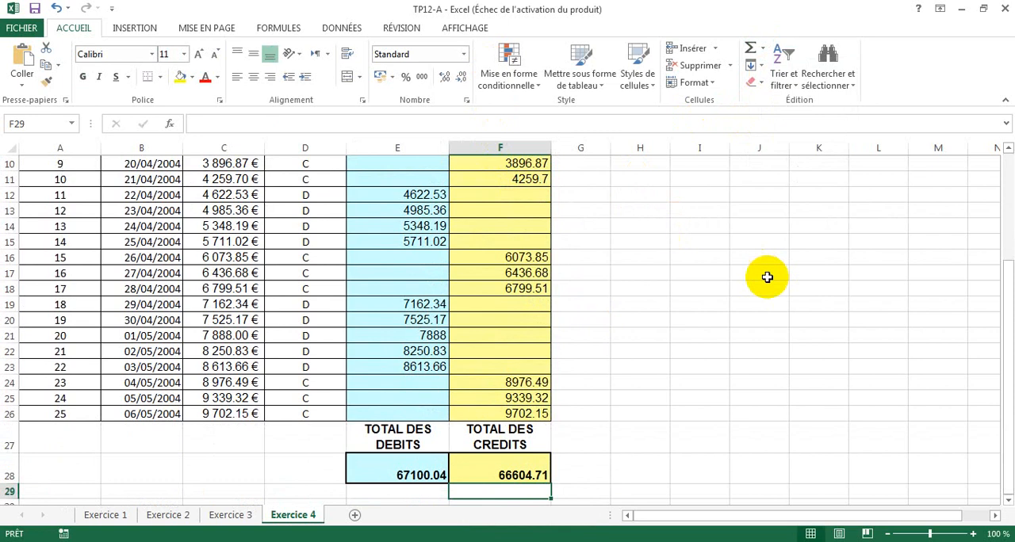